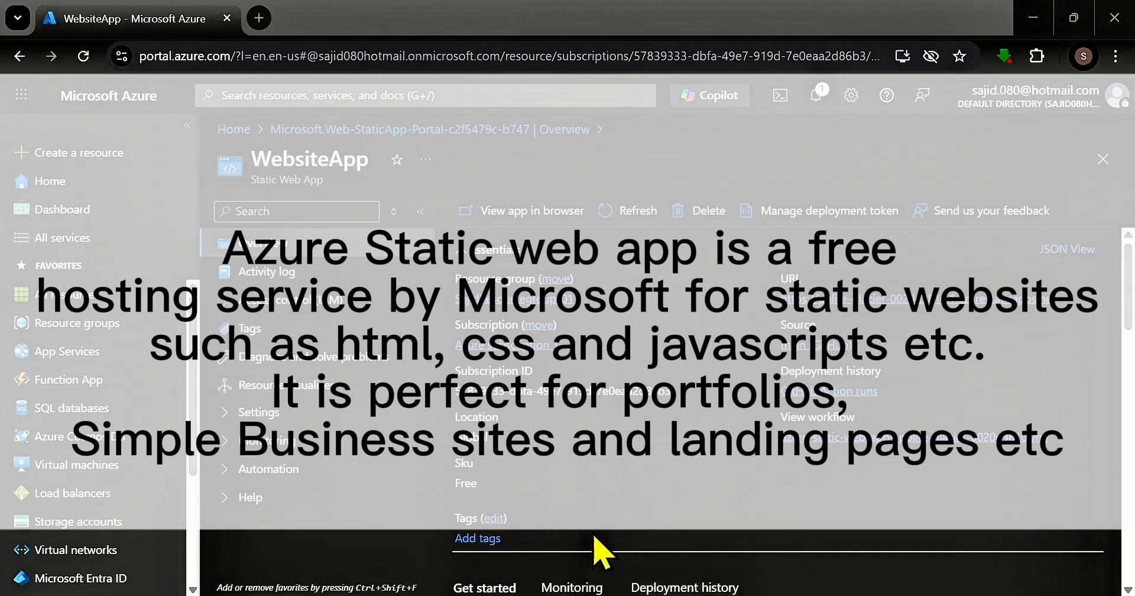
- Return to the portal home and start creating a new Static Web App from App Services
click(480, 512)
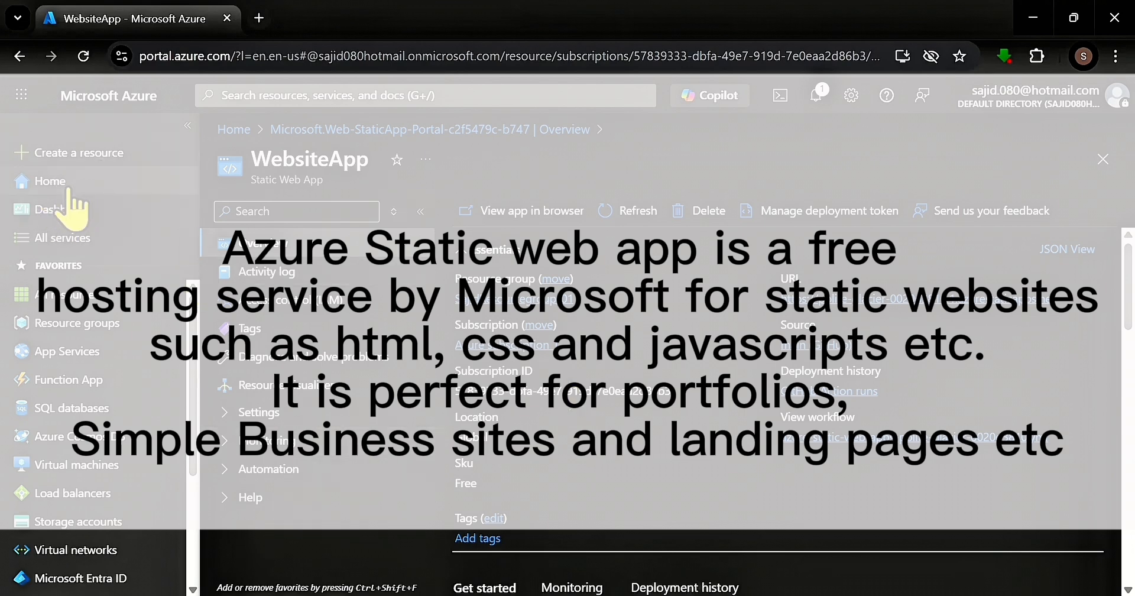
click(87, 83)
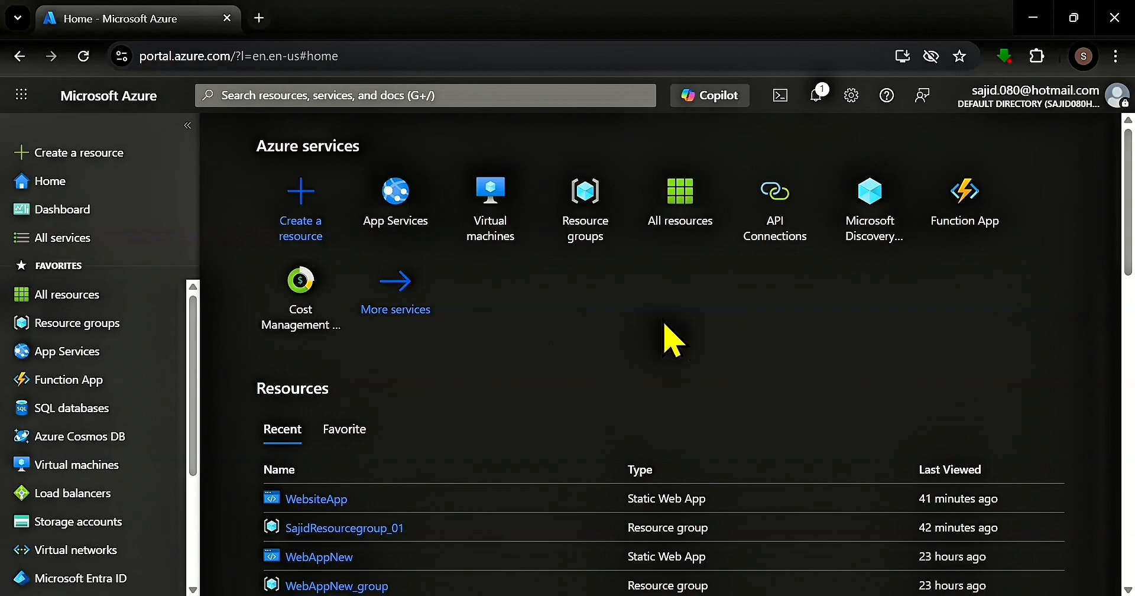
mouse_move(320, 277)
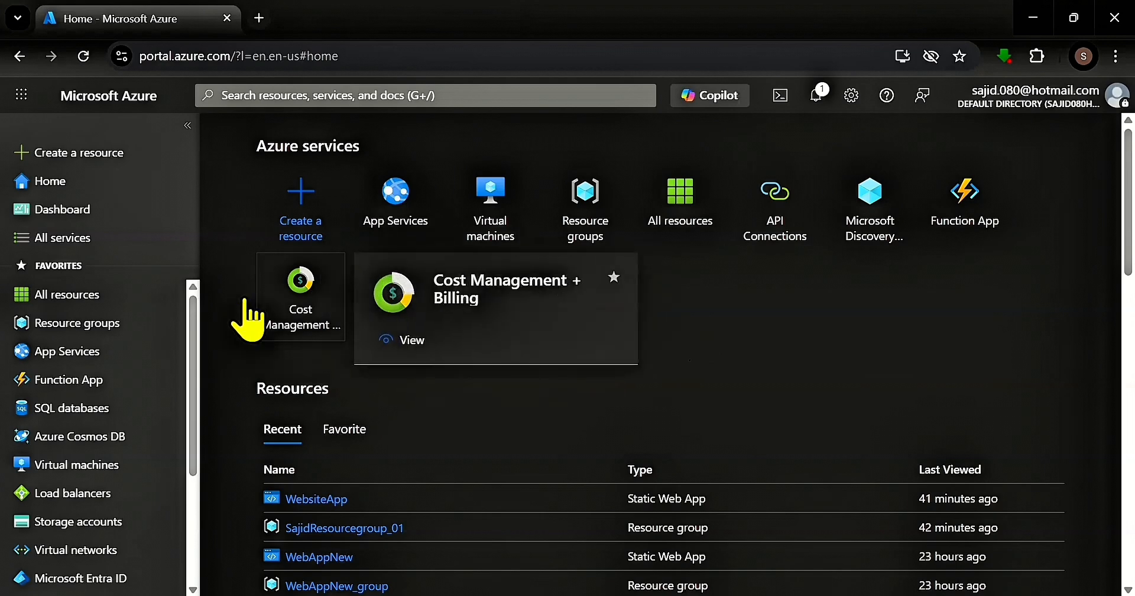
click(114, 353)
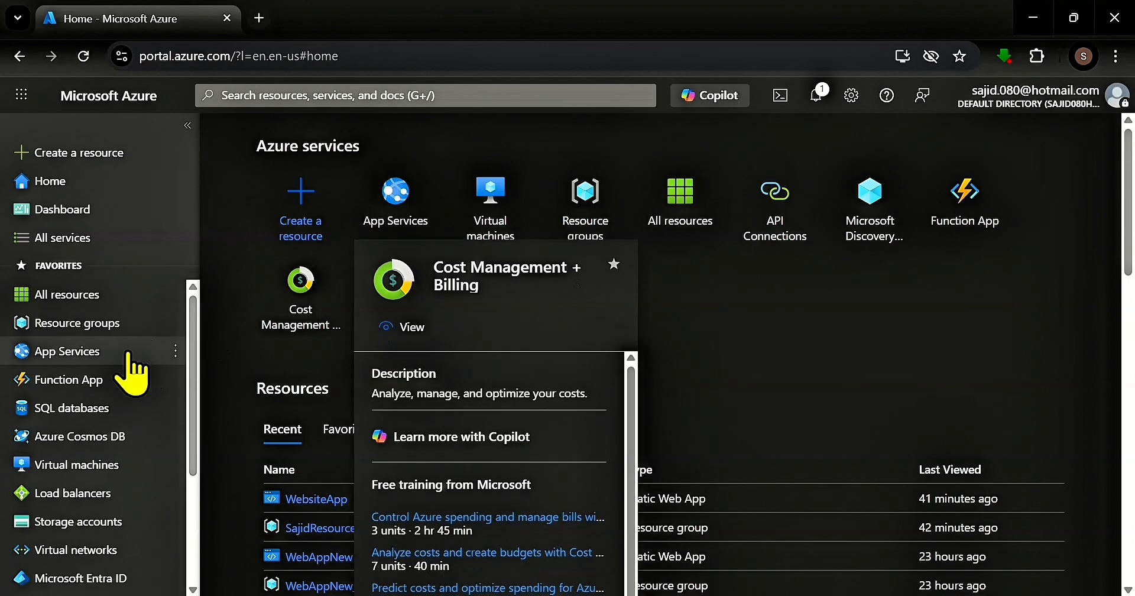
click(114, 353)
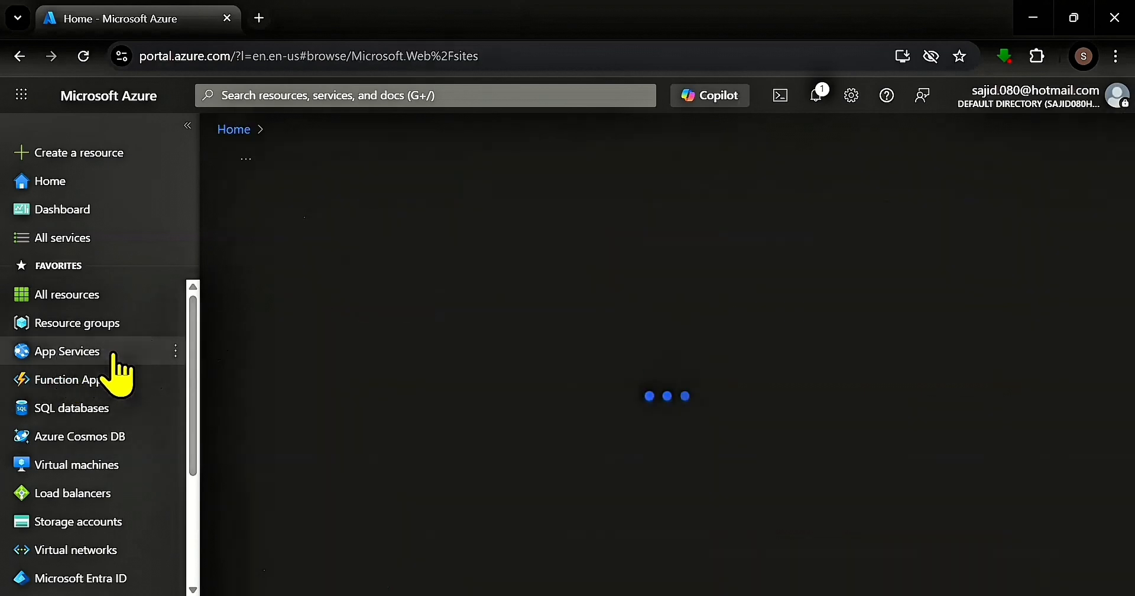
click(283, 222)
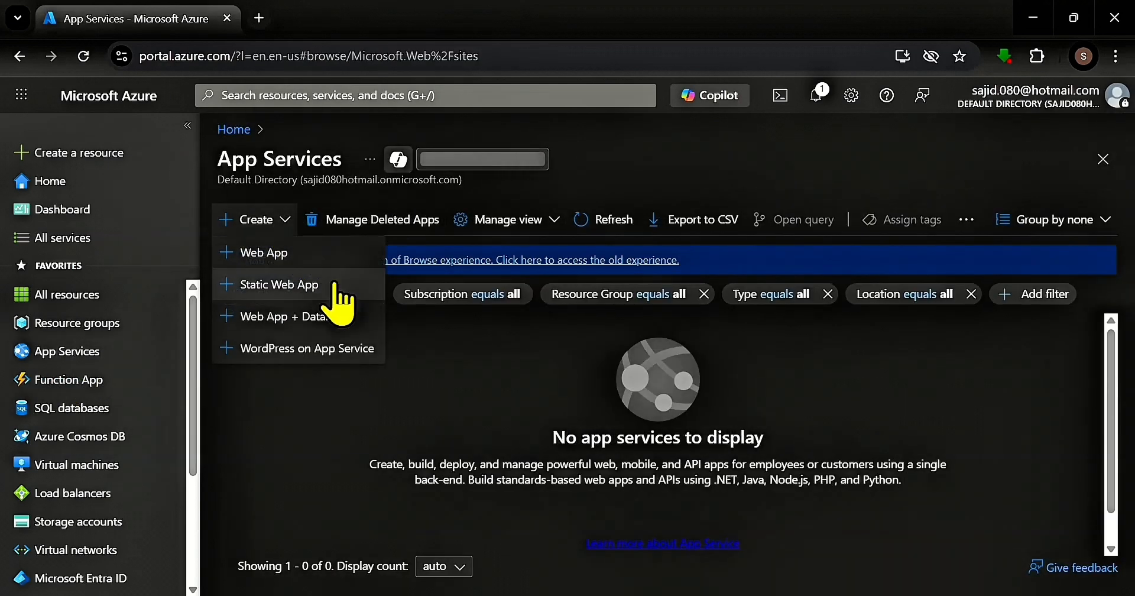
click(351, 284)
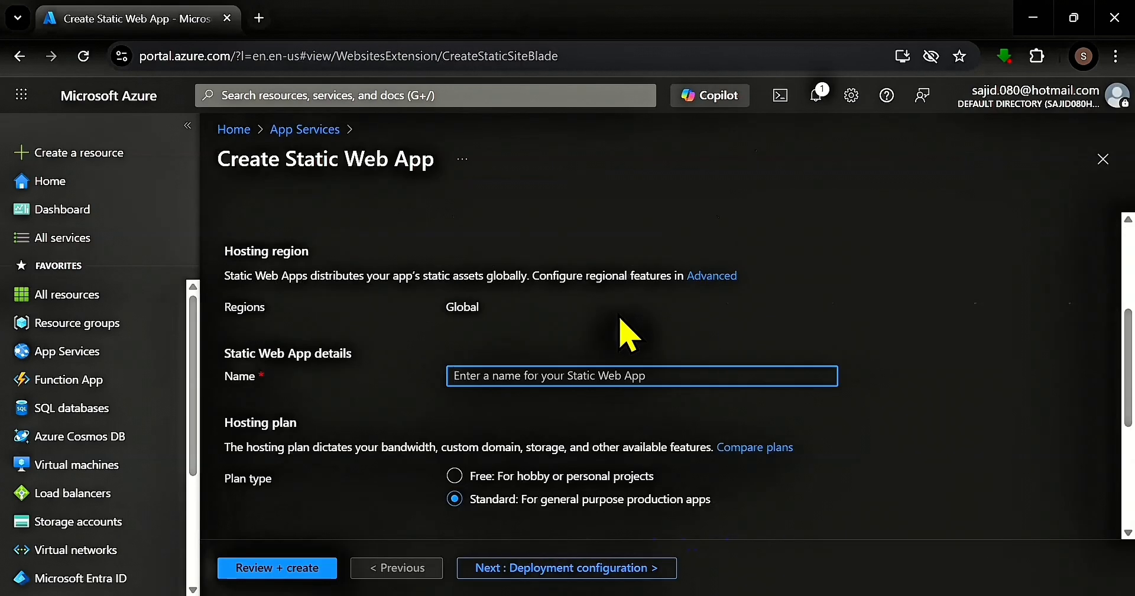
- Look through the existing resource groups and check the hosting region in the project settings
scroll(628, 335, up, 3)
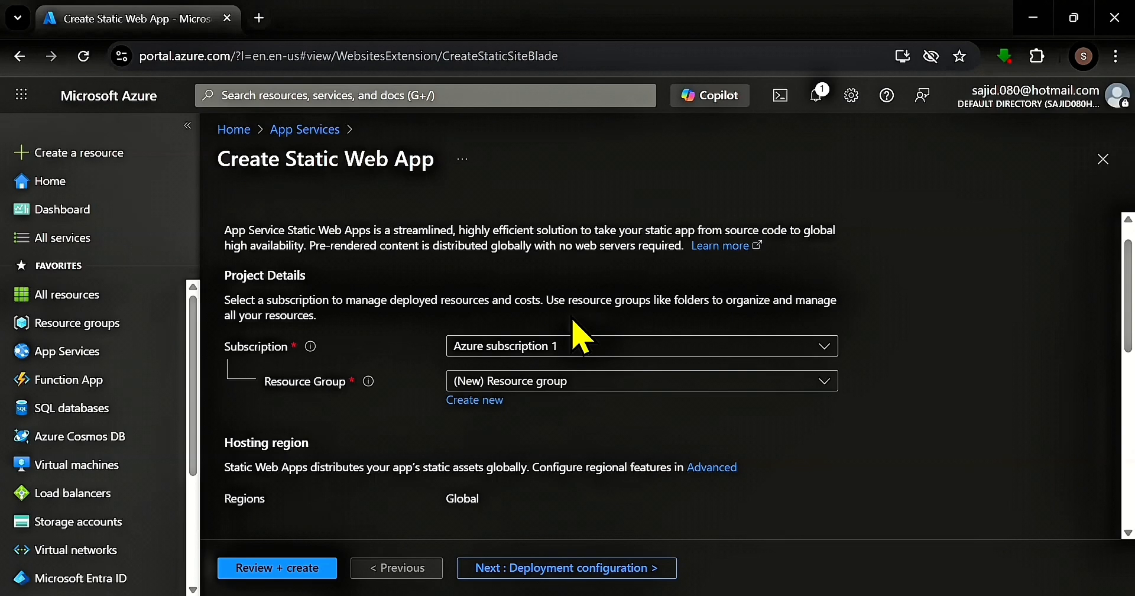
click(580, 387)
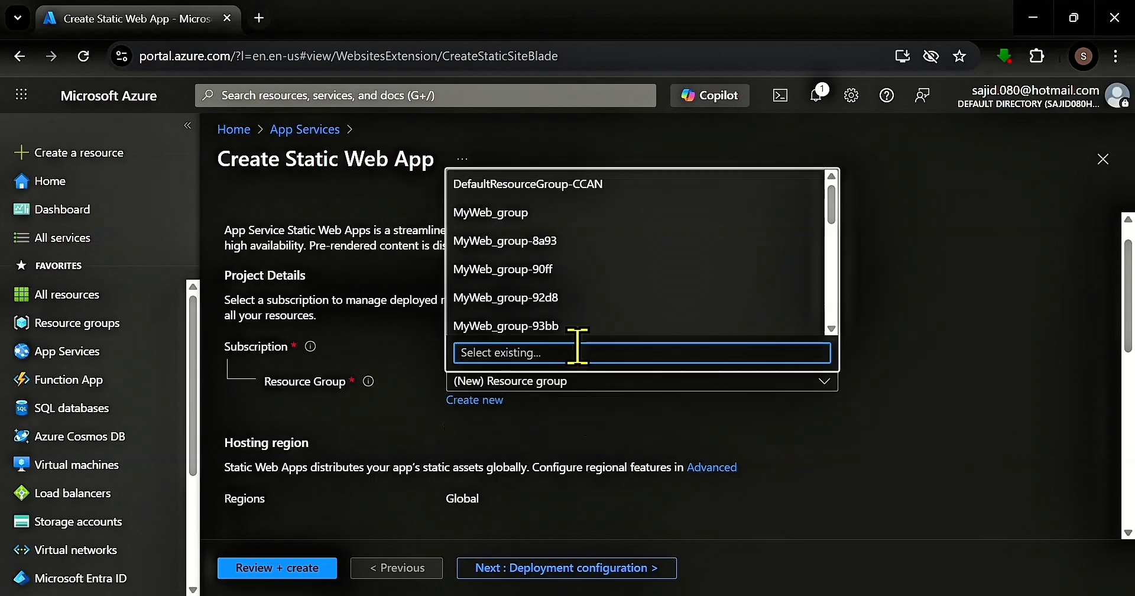
scroll(621, 245, down, 5)
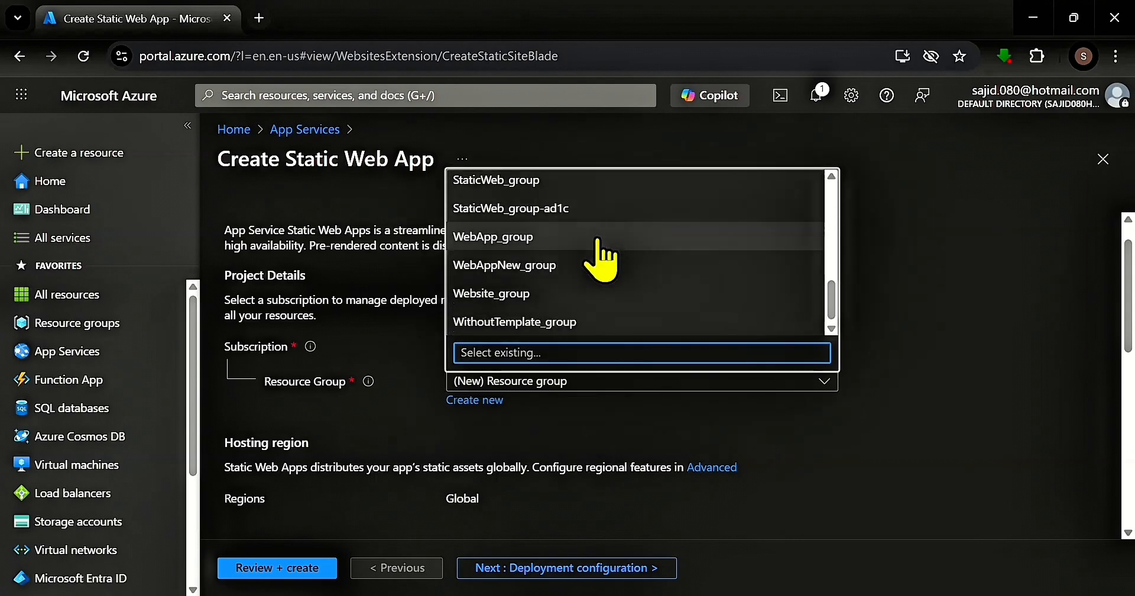
scroll(298, 324, down, 3)
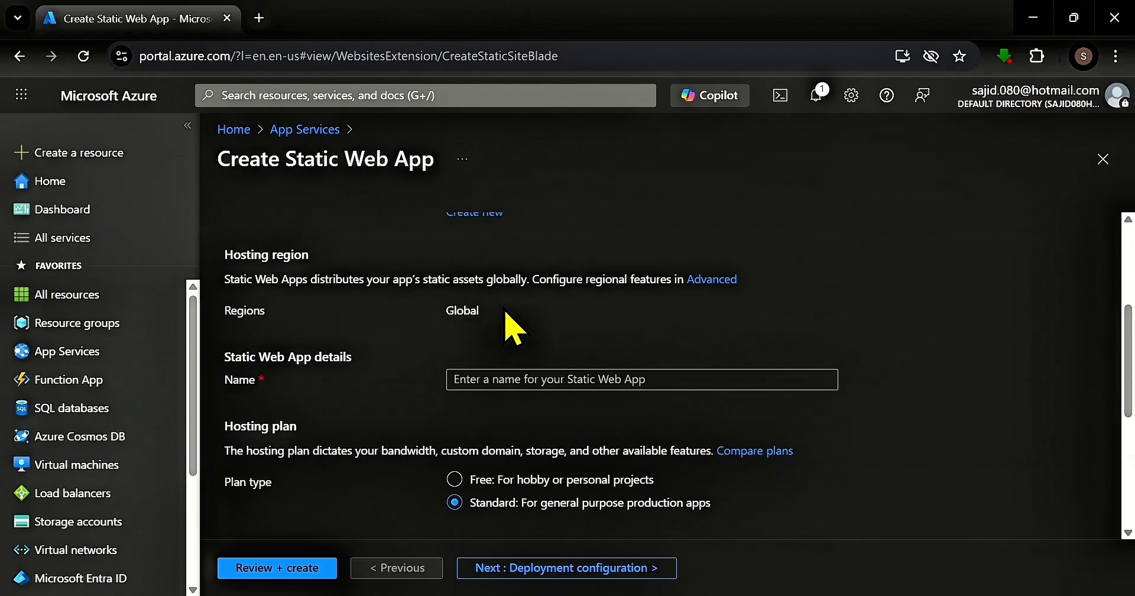
drag(480, 310, 446, 310)
click(363, 323)
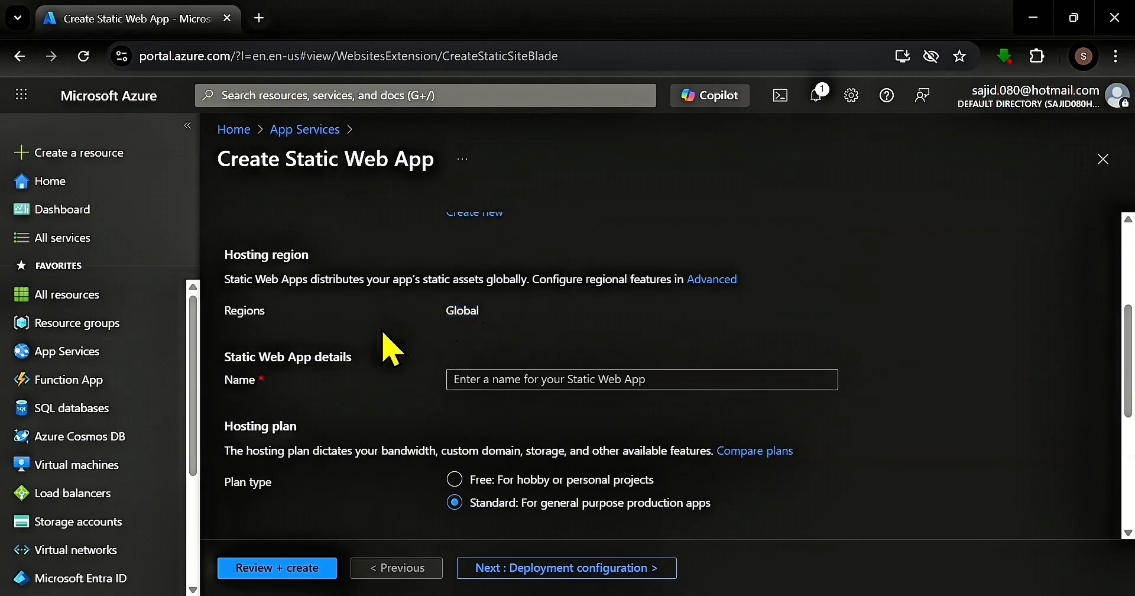
- Name the static web app WebsiteApp001 and choose the Free hosting plan for hobby or personal projects
click(508, 378)
text(Website)
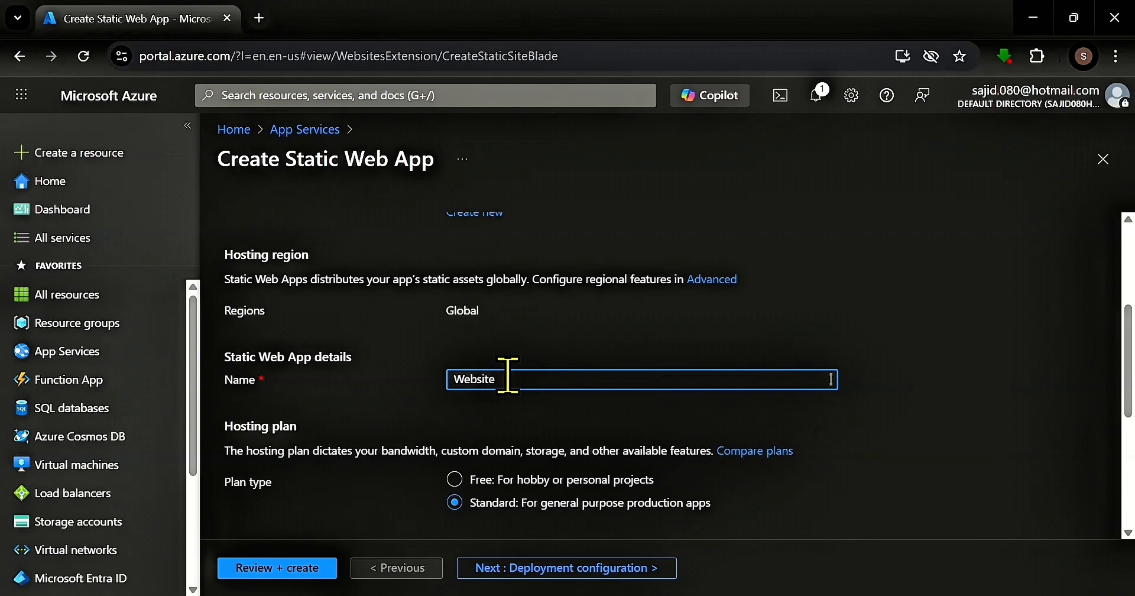
text(App001)
scroll(452, 408, down, 1)
click(454, 405)
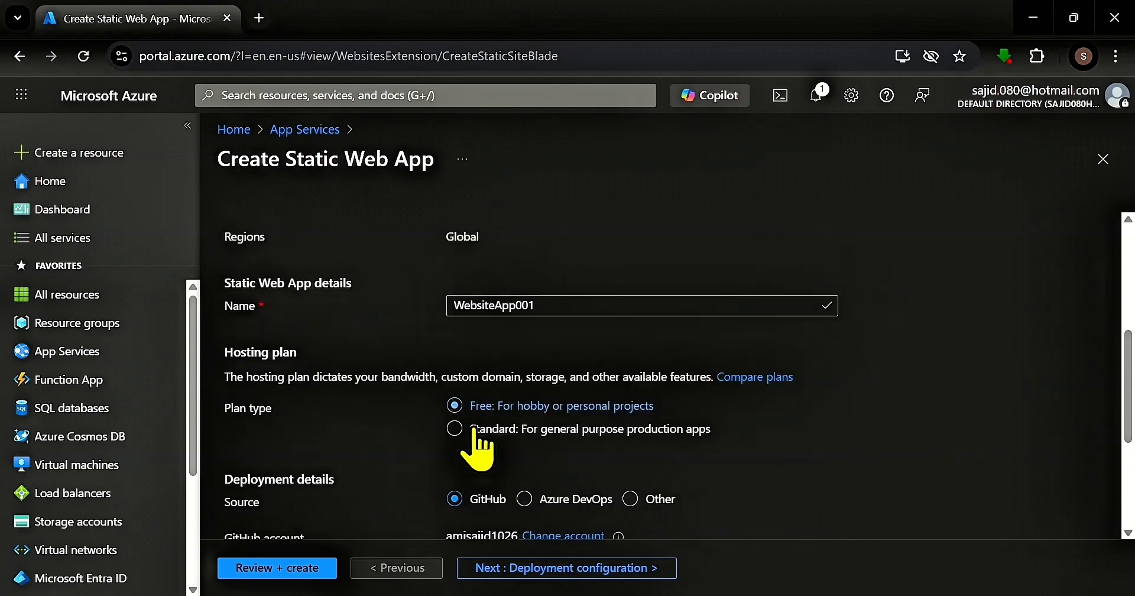
click(455, 429)
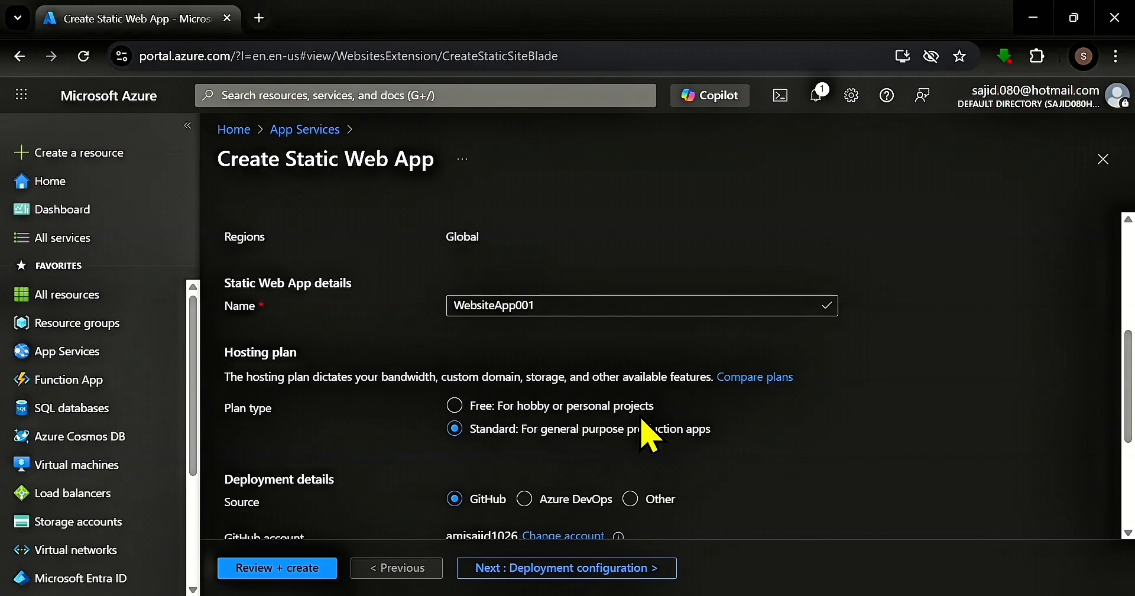
click(615, 409)
- Try Azure DevOps as the deployment source, and switch the source back to GitHub
scroll(616, 409, down, 2)
drag(334, 337, 223, 338)
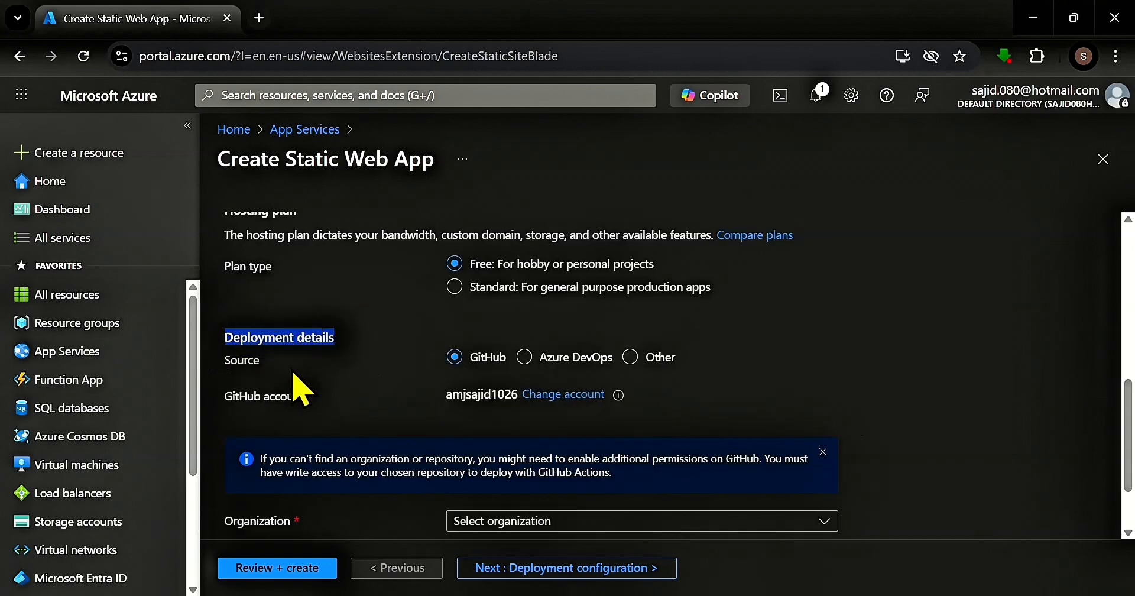
click(268, 365)
click(400, 315)
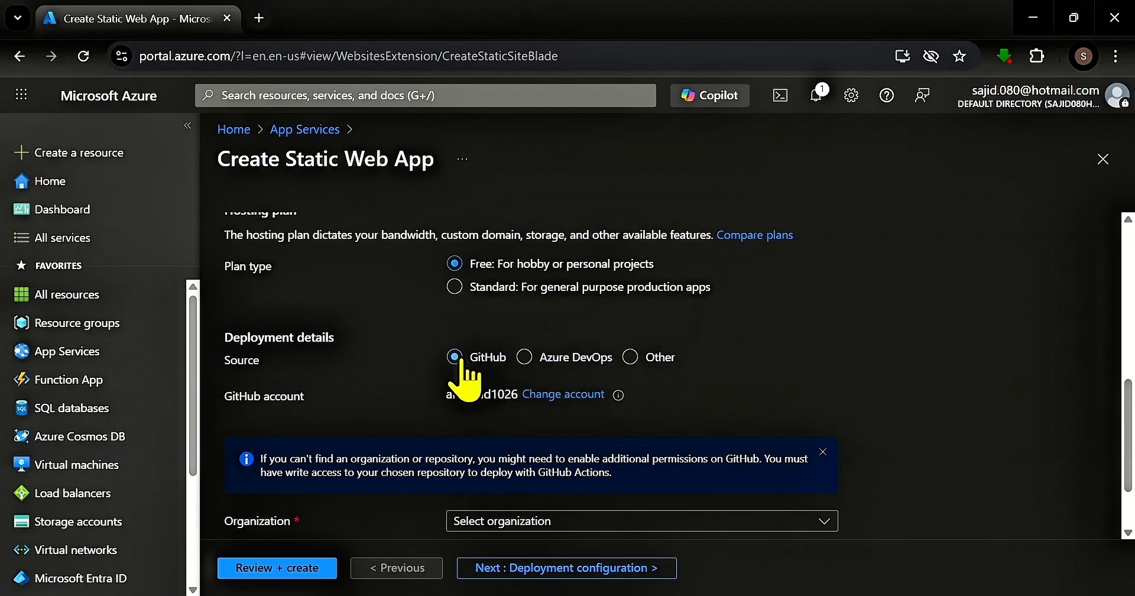
click(528, 361)
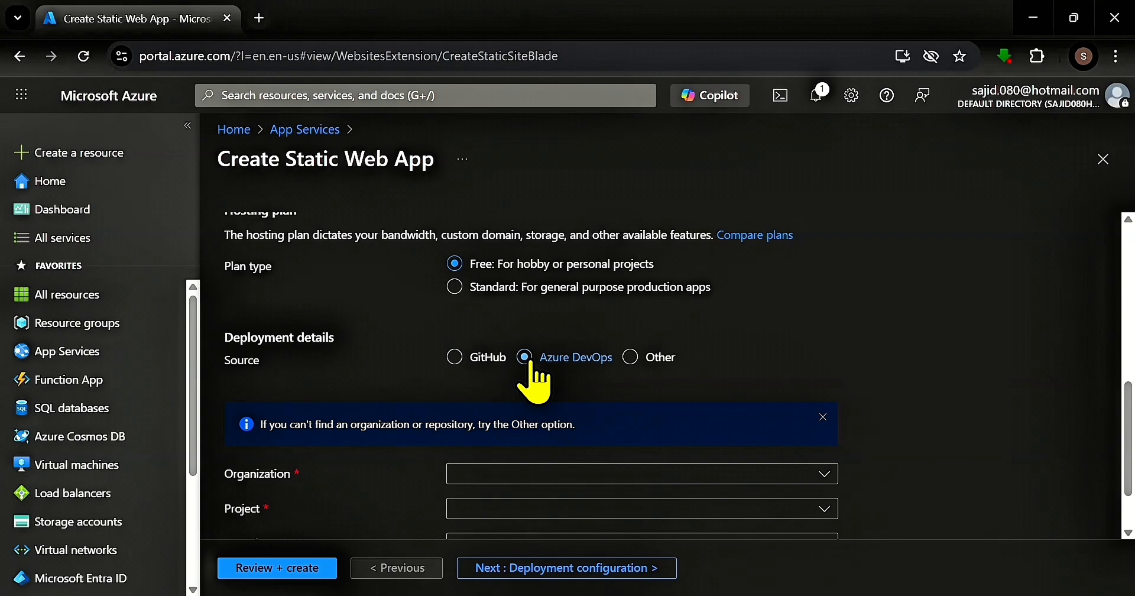
click(455, 420)
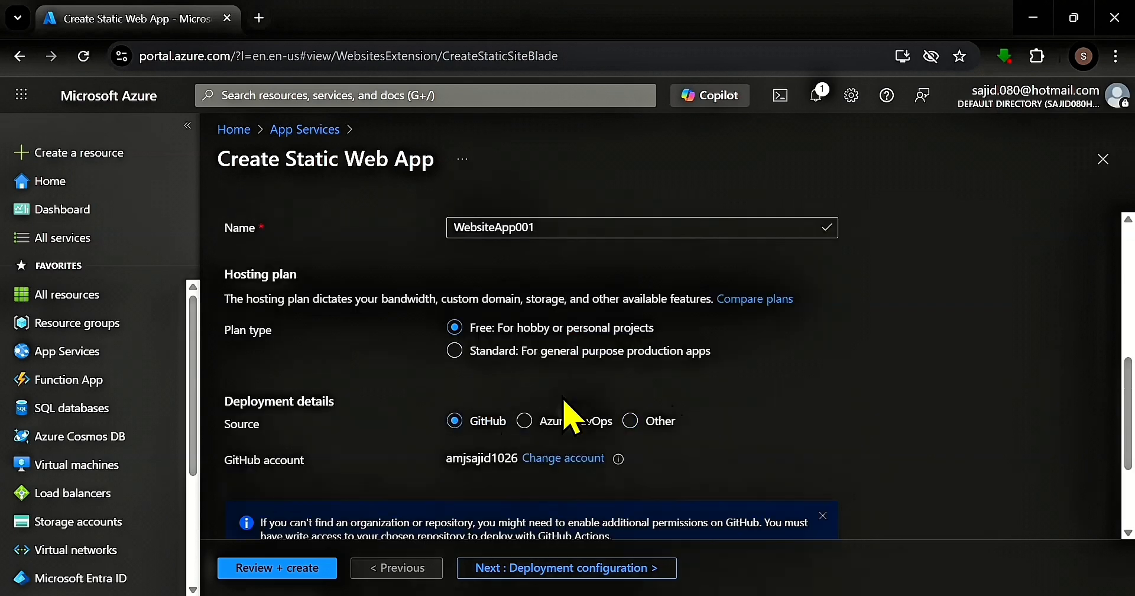
- Check the GitHub account in the deployment details and open the linked Microsoft Learn quickstart on static web apps
scroll(834, 378, down, 2)
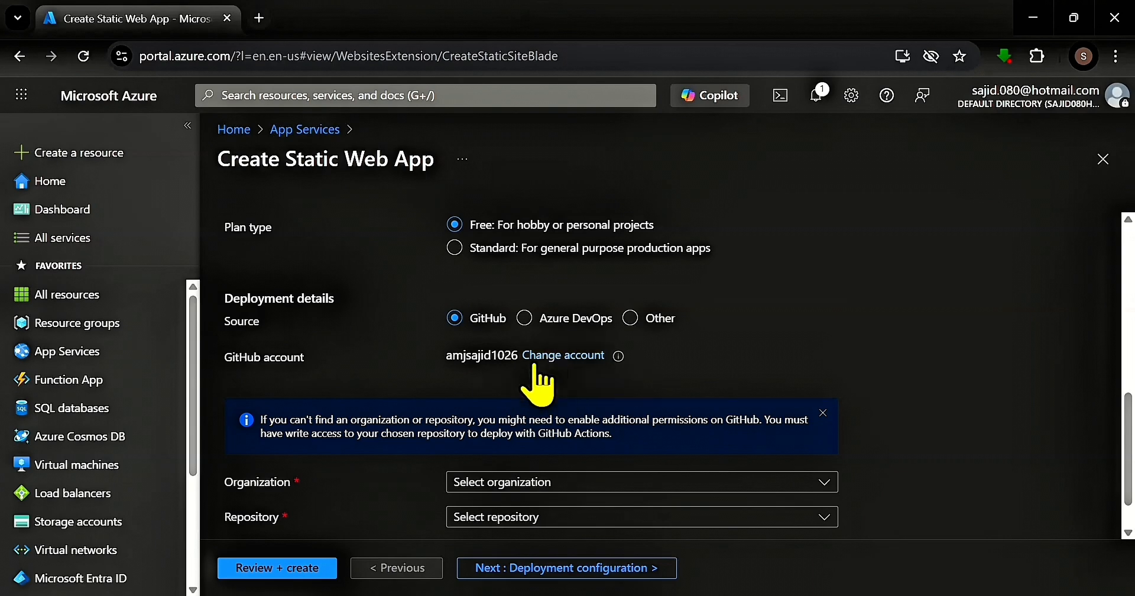
drag(446, 355, 640, 355)
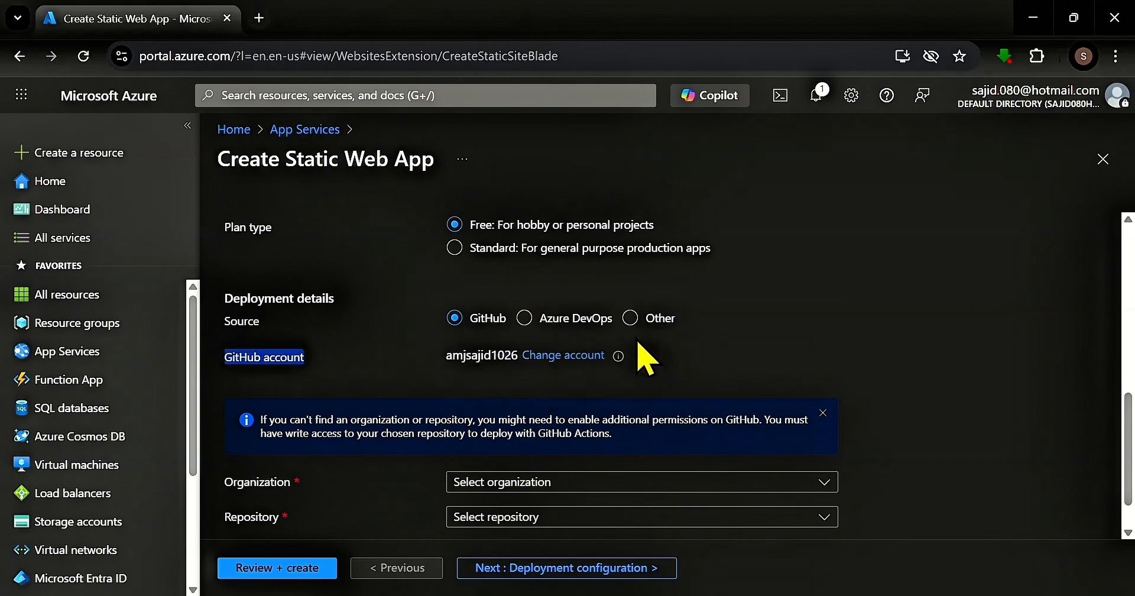
click(562, 355)
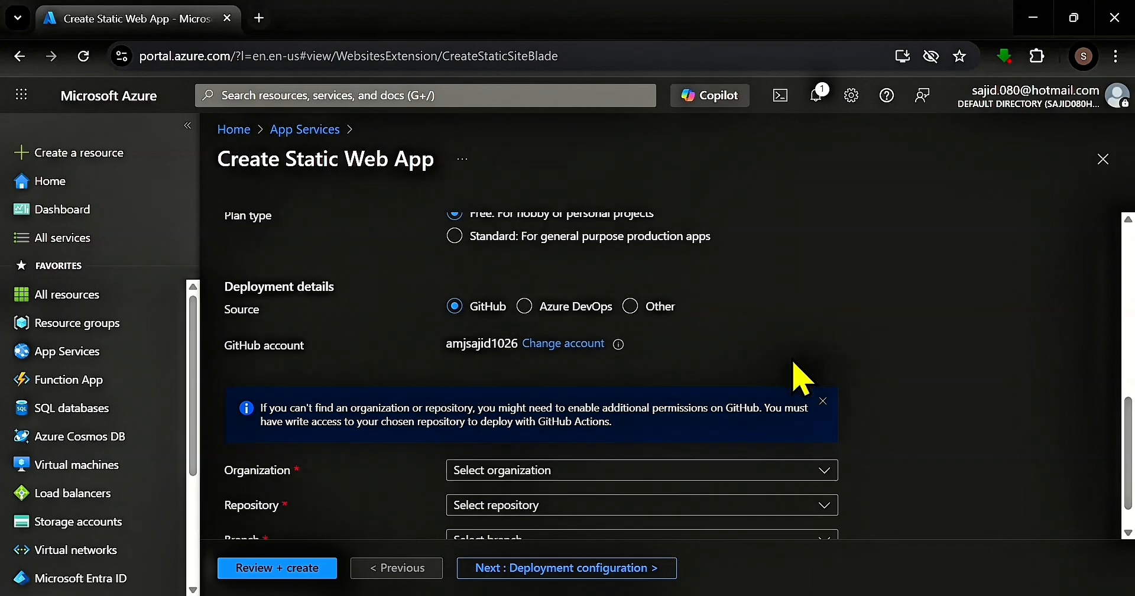
scroll(803, 343, down, 1)
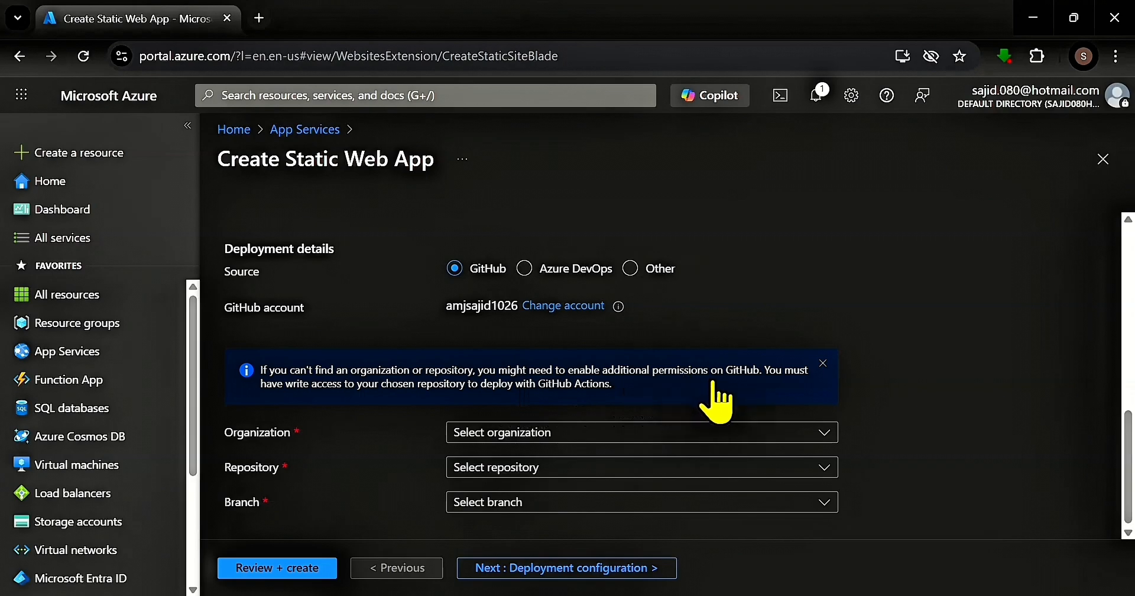
click(460, 385)
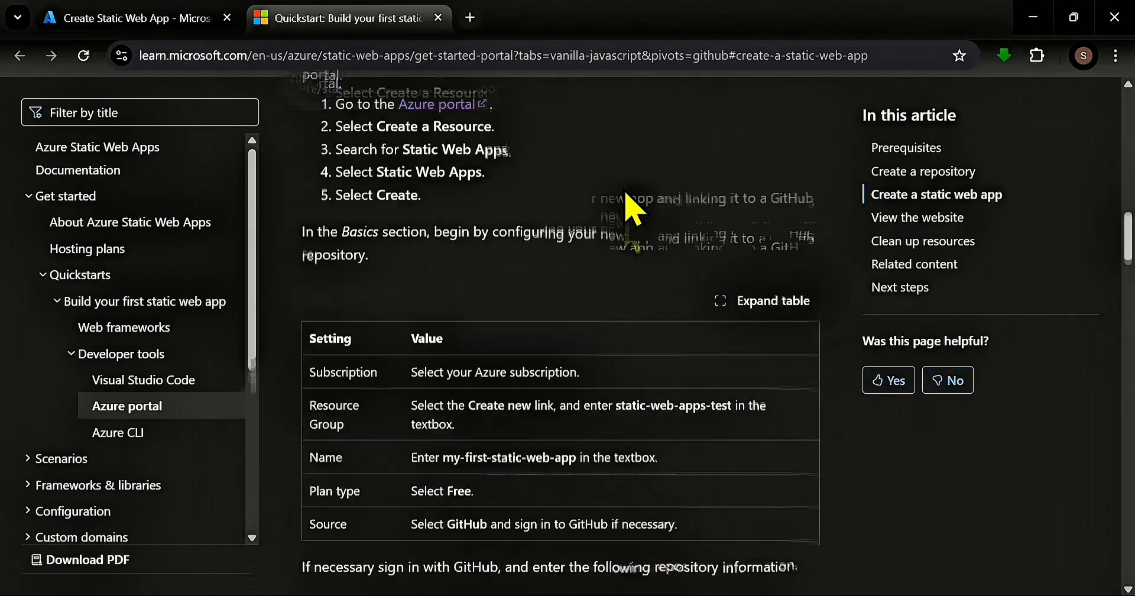
- Follow the vanilla-basic template link in the quickstart's "Create a repository" section to start a new GitHub repository
scroll(632, 207, up, 5)
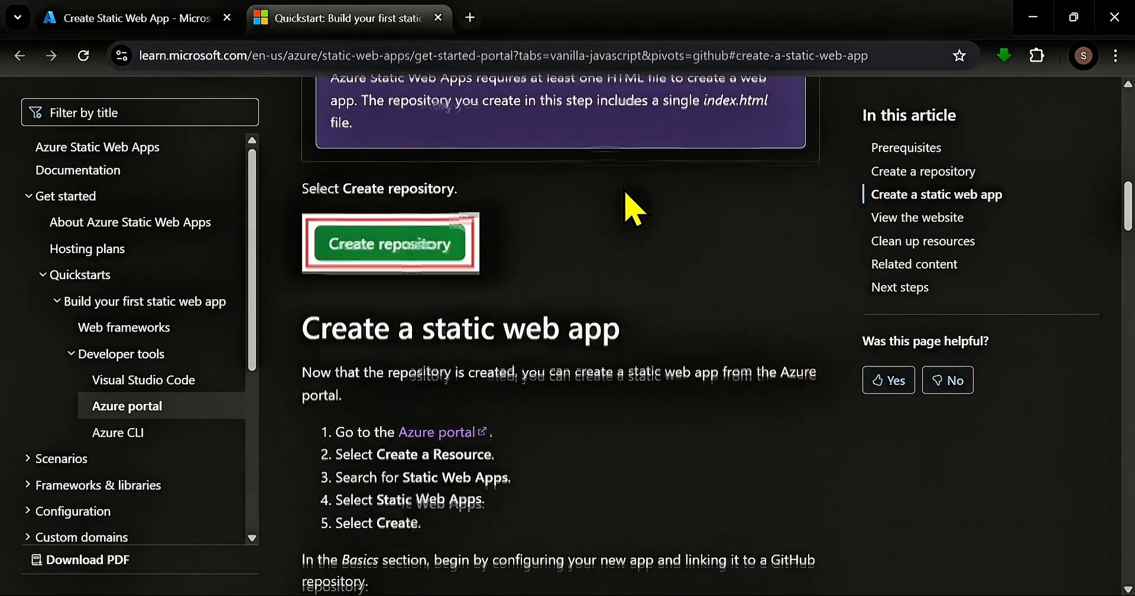
scroll(632, 207, up, 6)
scroll(633, 207, down, 3)
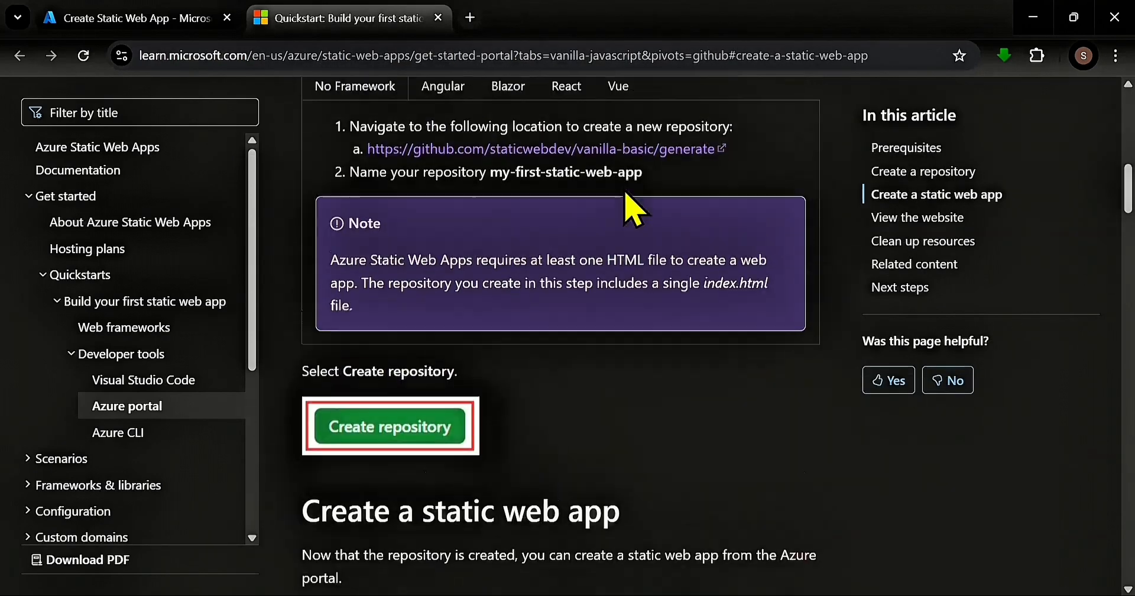
scroll(629, 207, up, 6)
scroll(638, 347, down, 2)
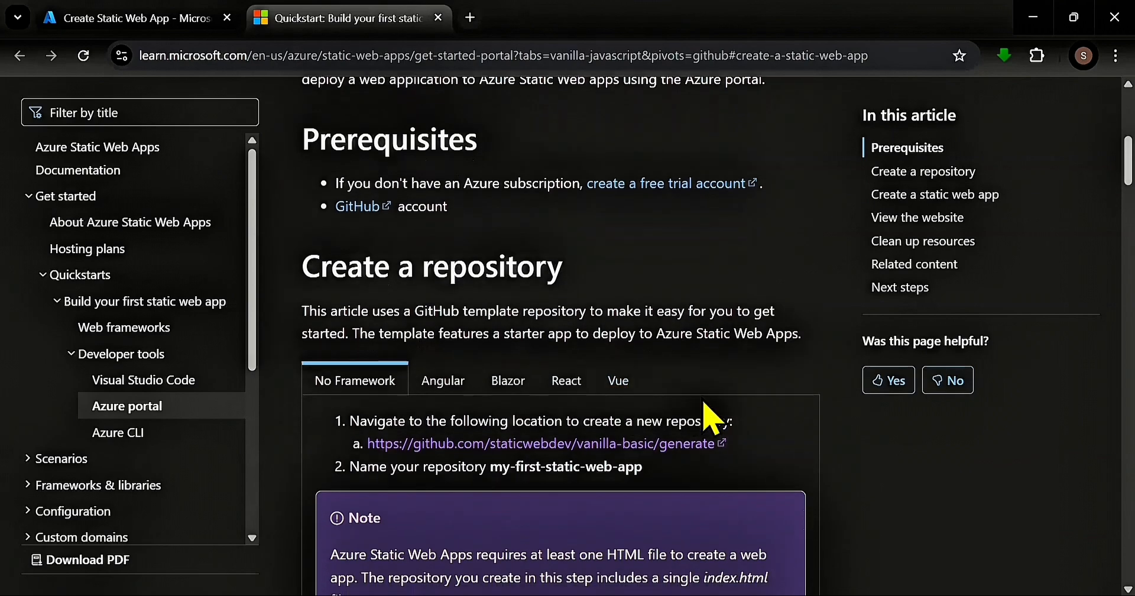
drag(304, 266, 562, 267)
click(585, 322)
scroll(653, 337, down, 2)
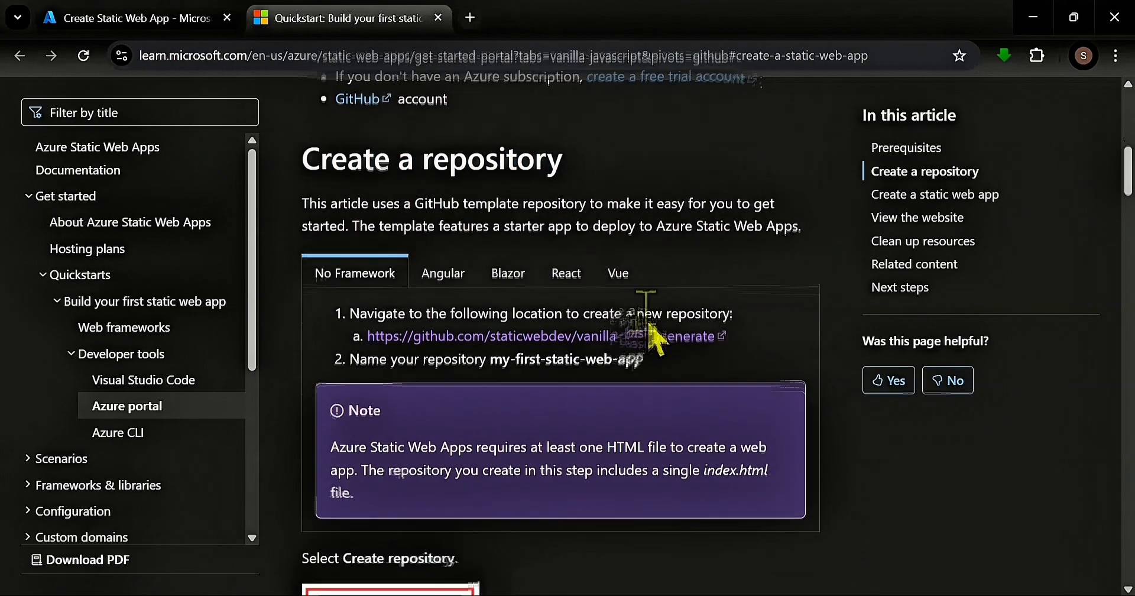
scroll(656, 319, down, 1)
scroll(662, 299, up, 2)
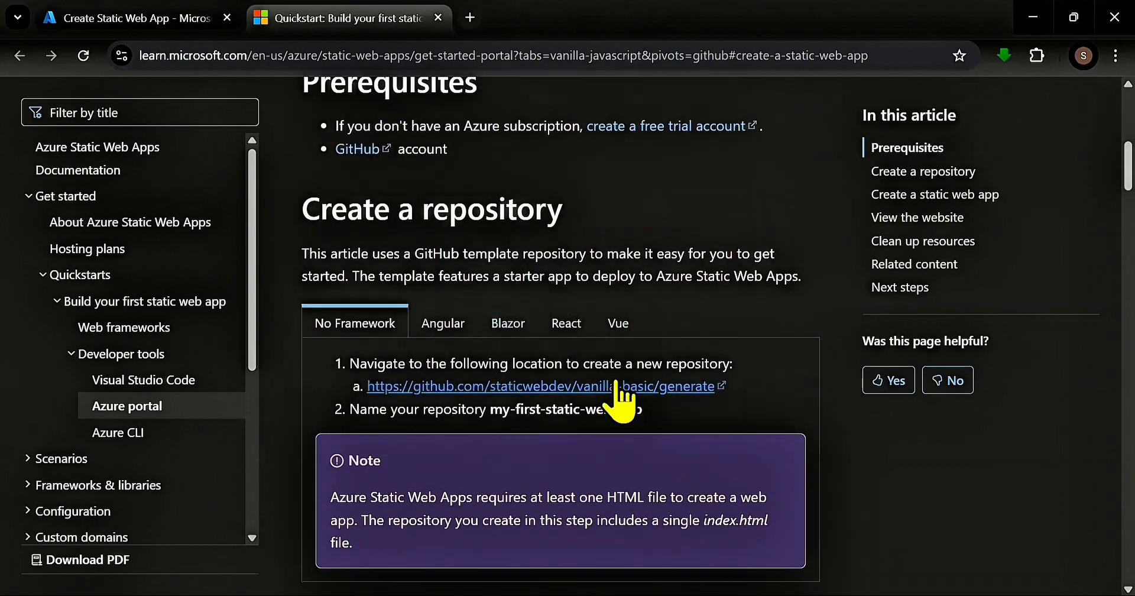
click(672, 392)
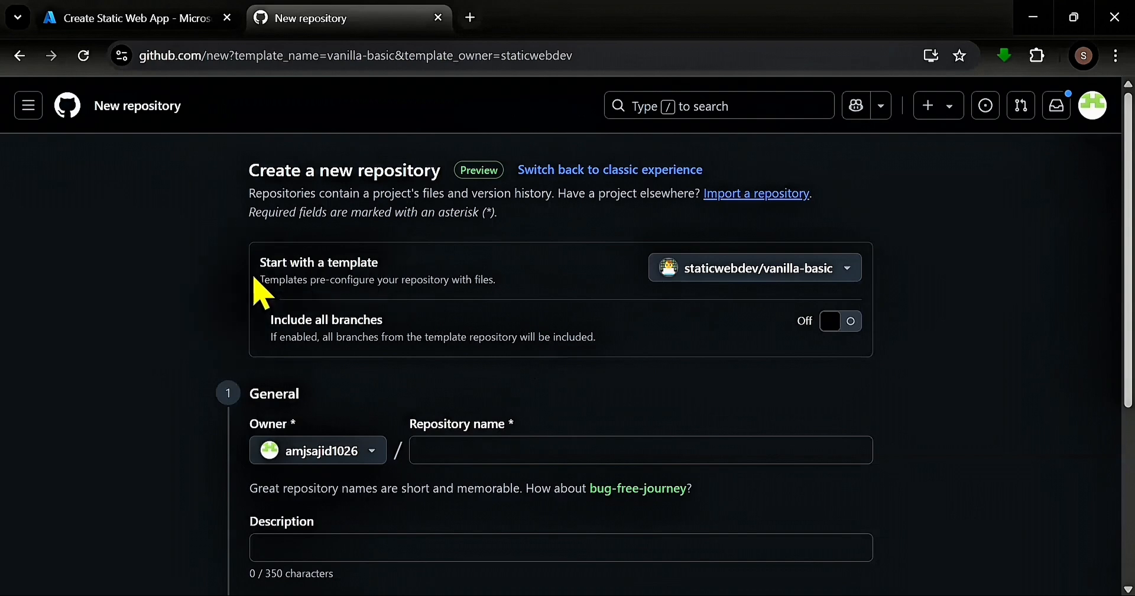
- Check the template choices, keep staticwebdev/vanilla-basic, and name the new repository WebsiteApp_1000
drag(260, 262, 379, 263)
click(845, 270)
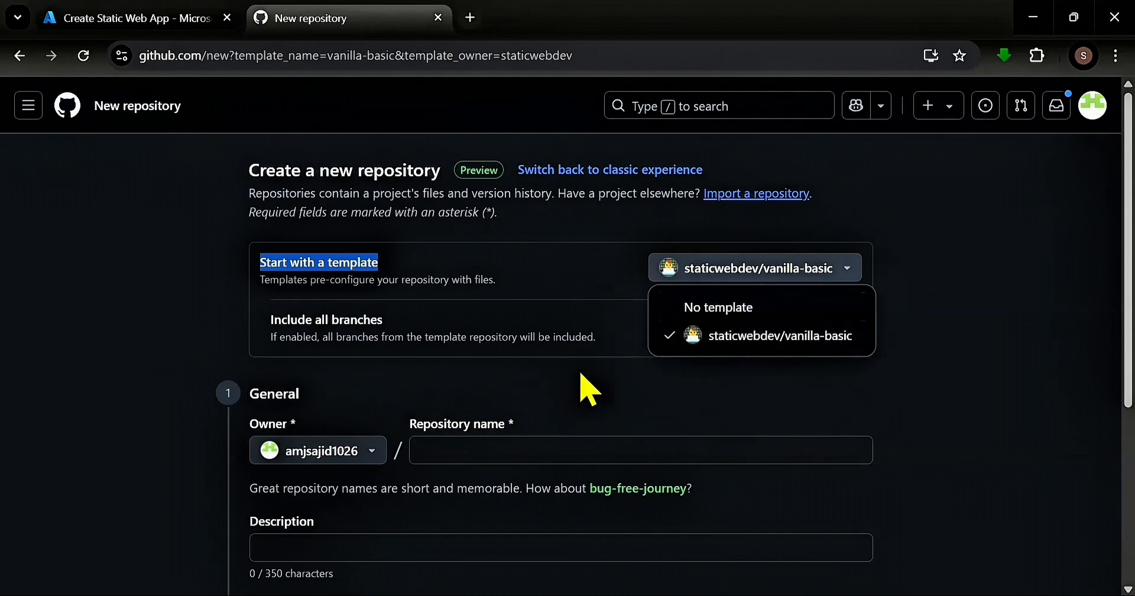
click(451, 435)
click(443, 450)
text(W)
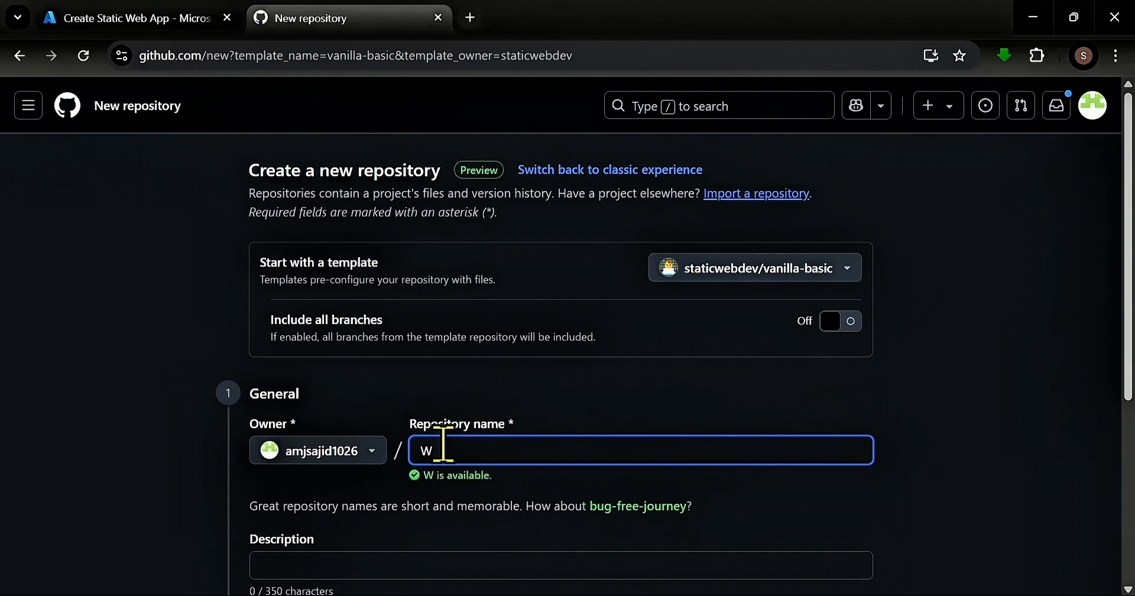
text(e)
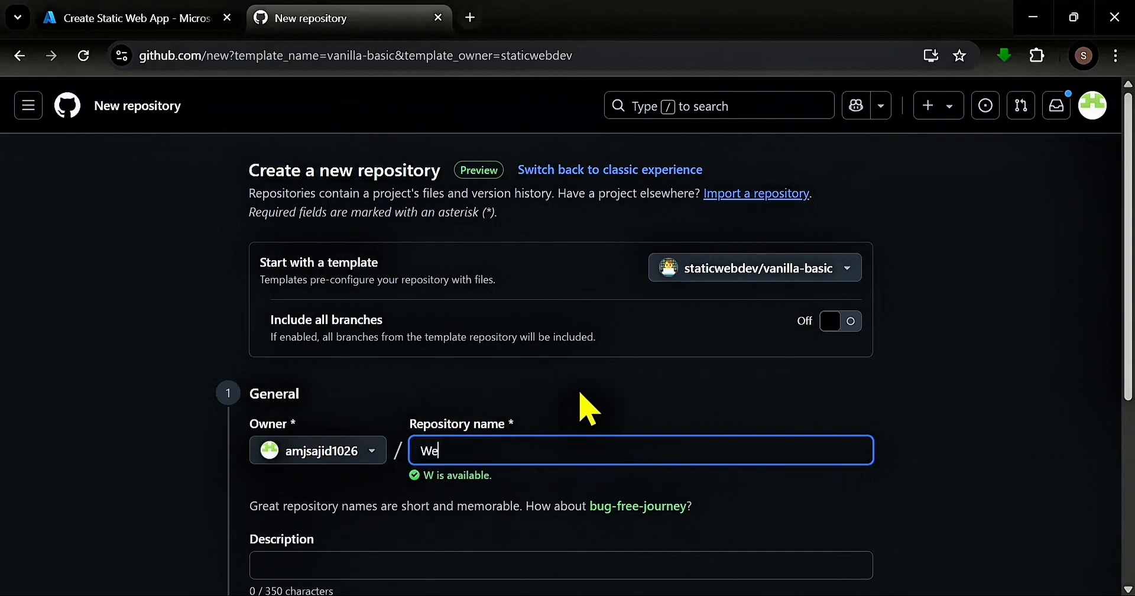
text(bsiteAp)
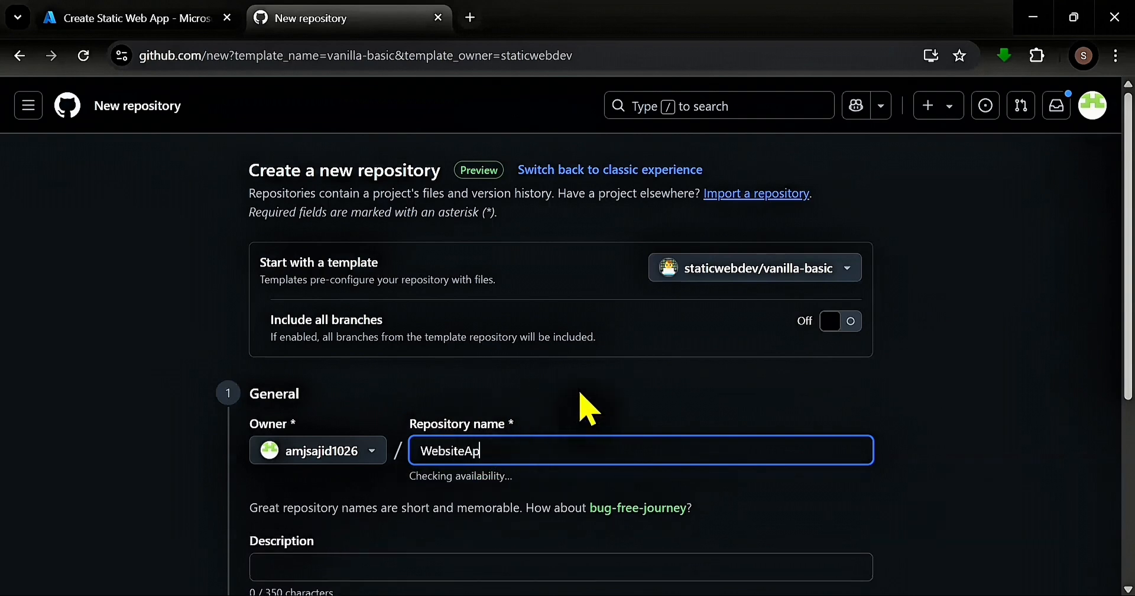
text(p_1000)
scroll(444, 355, down, 4)
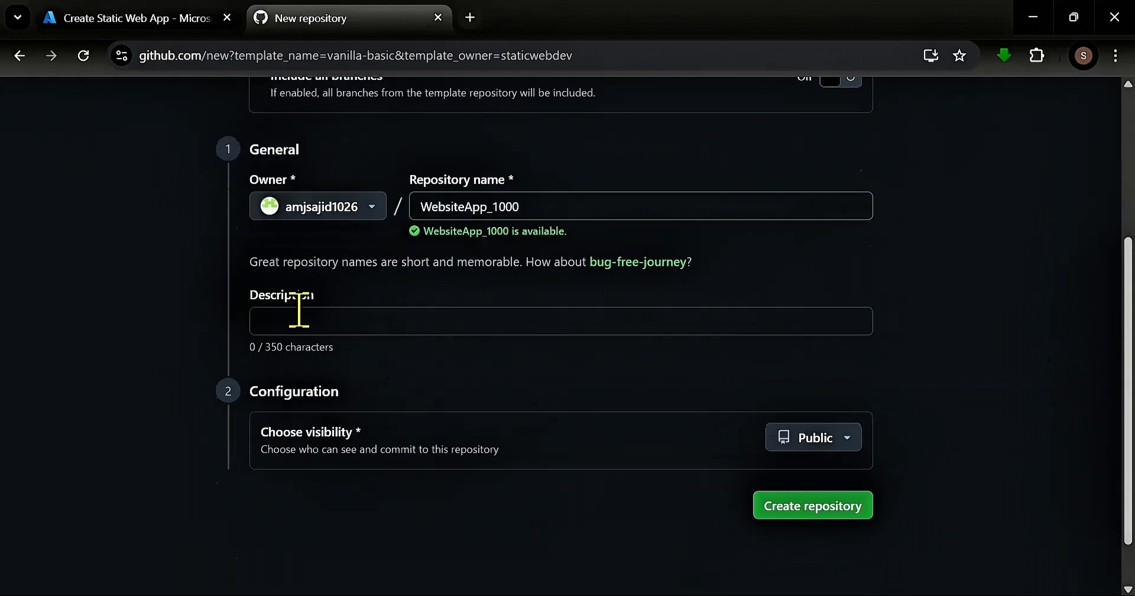
- Create the public repository WebsiteApp_1000 without a description and look through its generated files
click(349, 323)
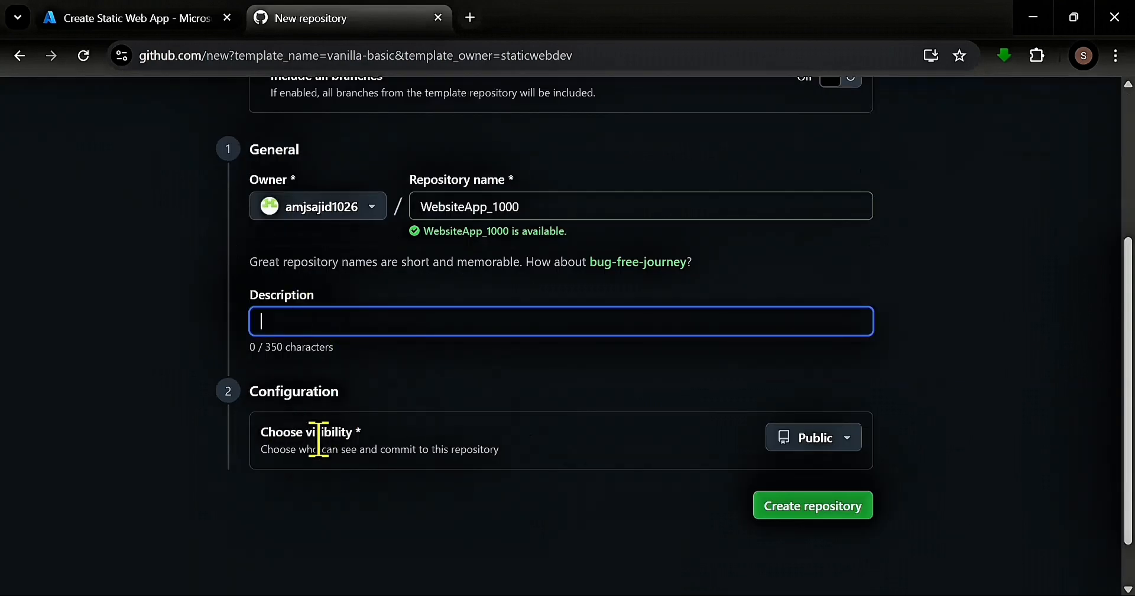
scroll(802, 449, down, 1)
click(802, 448)
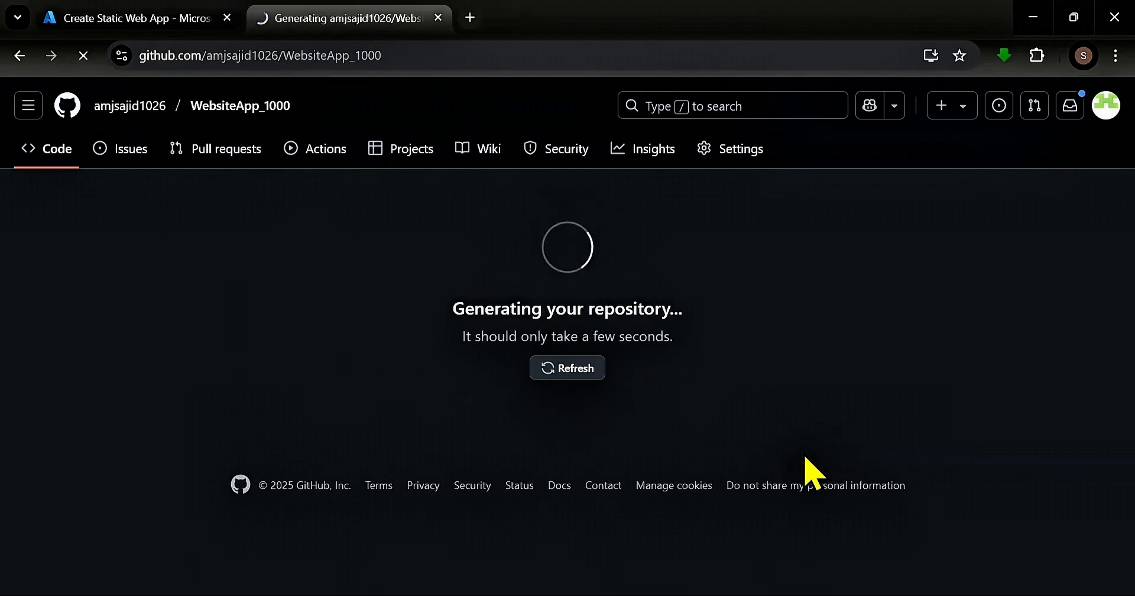
scroll(553, 440, down, 2)
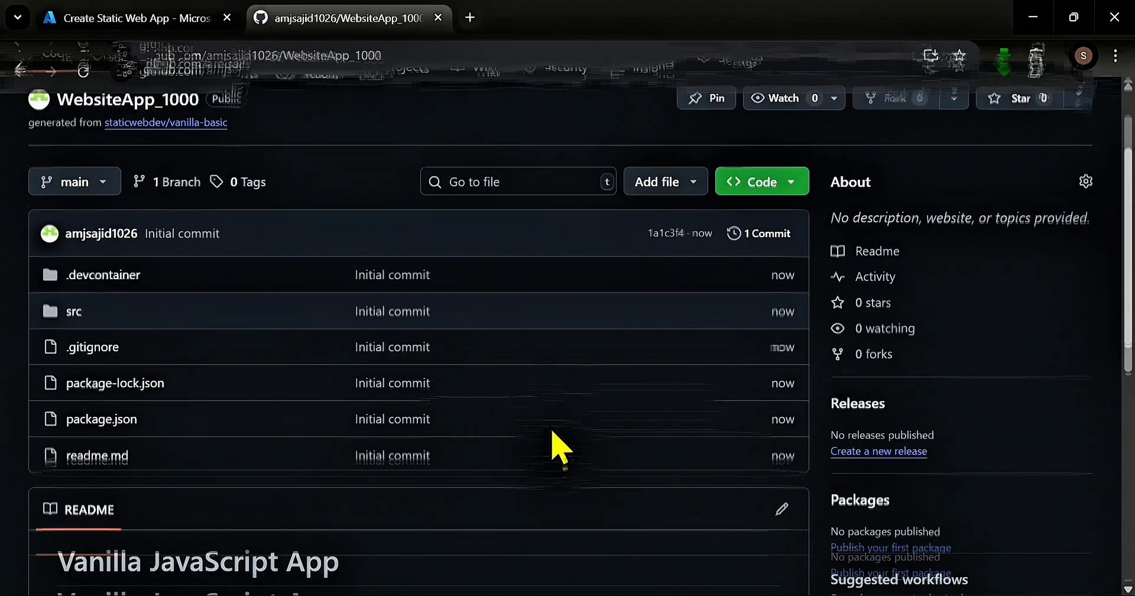
scroll(558, 450, up, 2)
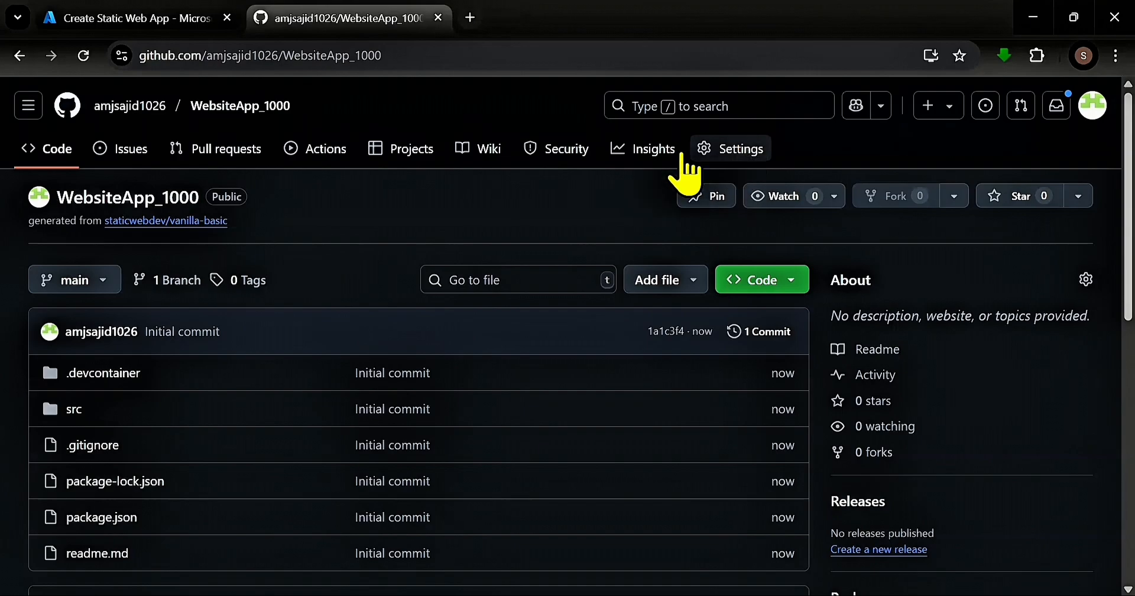
- In the repository's general Actions settings, set the workflow permissions to Read and write permissions
click(746, 149)
click(131, 408)
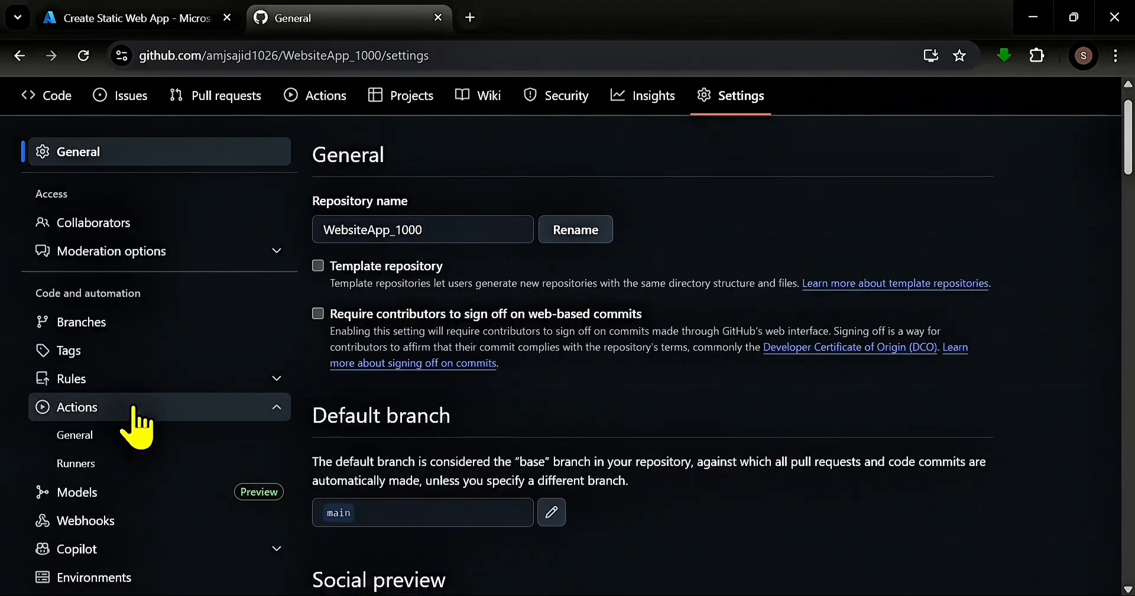
click(90, 436)
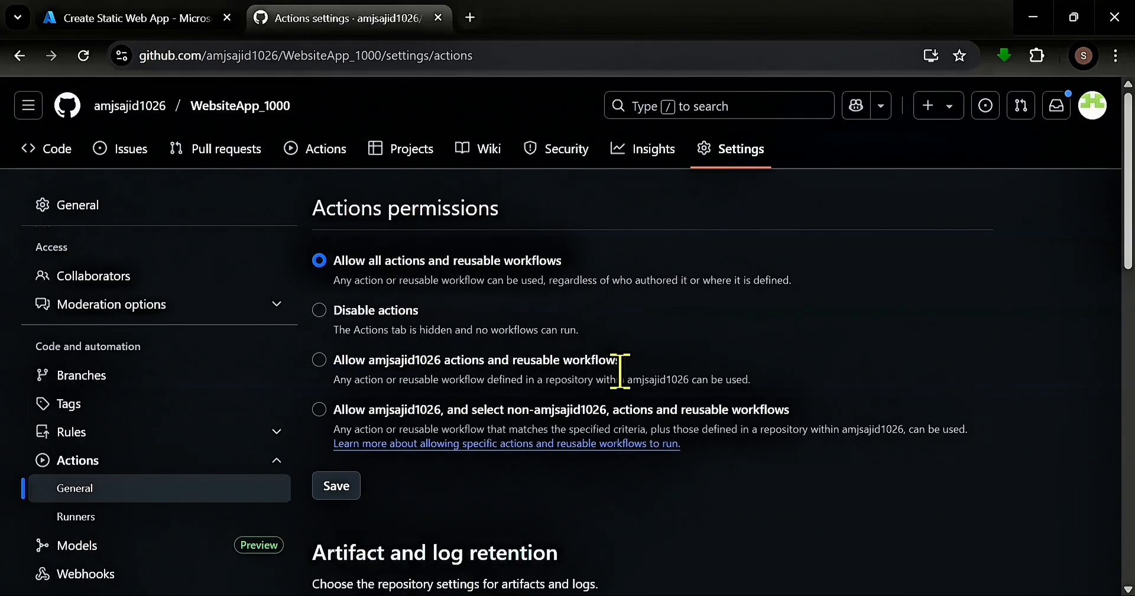
scroll(594, 354, down, 5)
scroll(594, 354, down, 10)
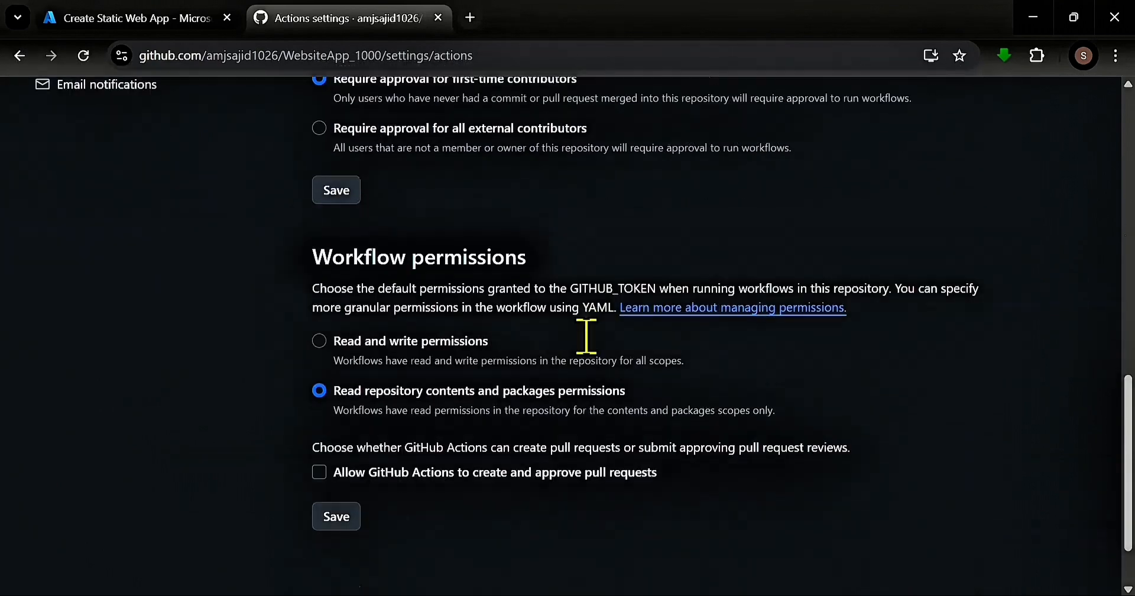
drag(304, 219, 398, 192)
click(540, 220)
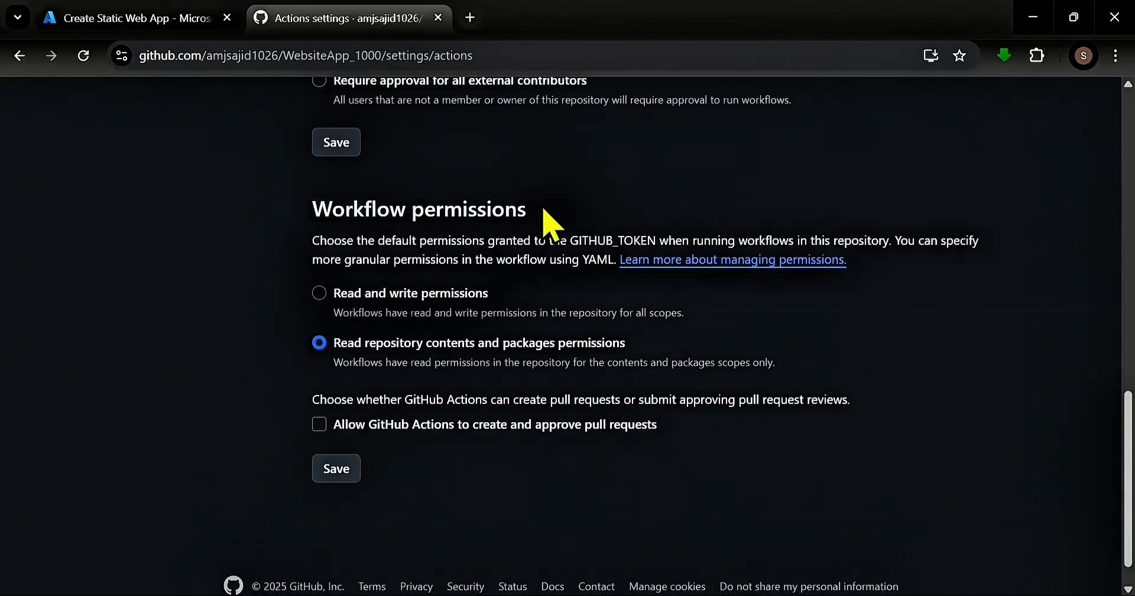
click(319, 292)
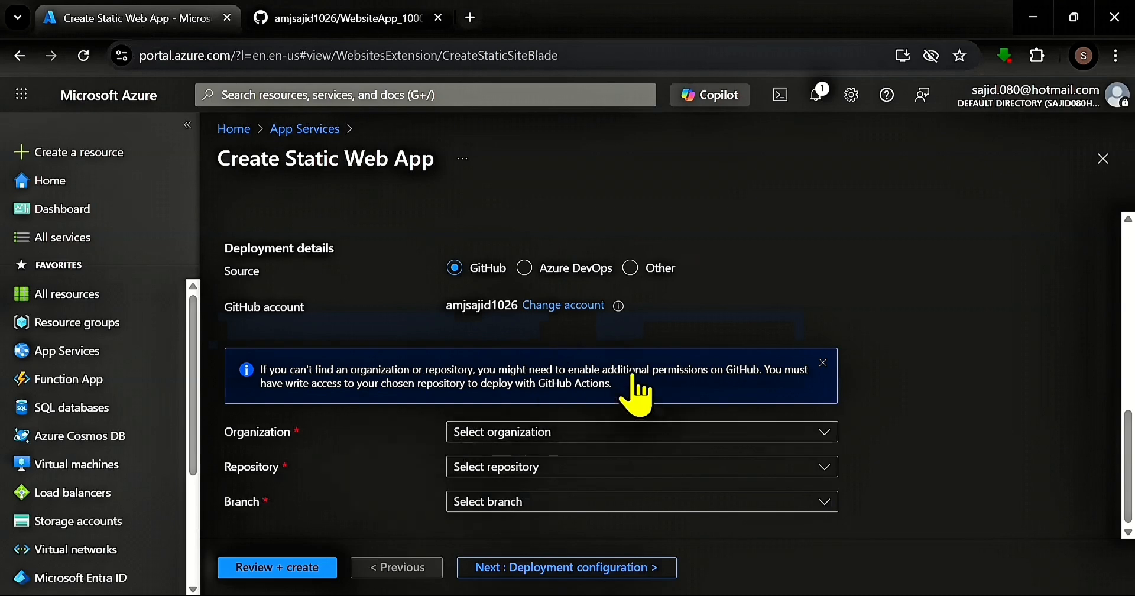
- Back in the Azure static web app form, choose the GitHub account's organization and the WebsiteApp_1000 repository with its main branch
click(500, 433)
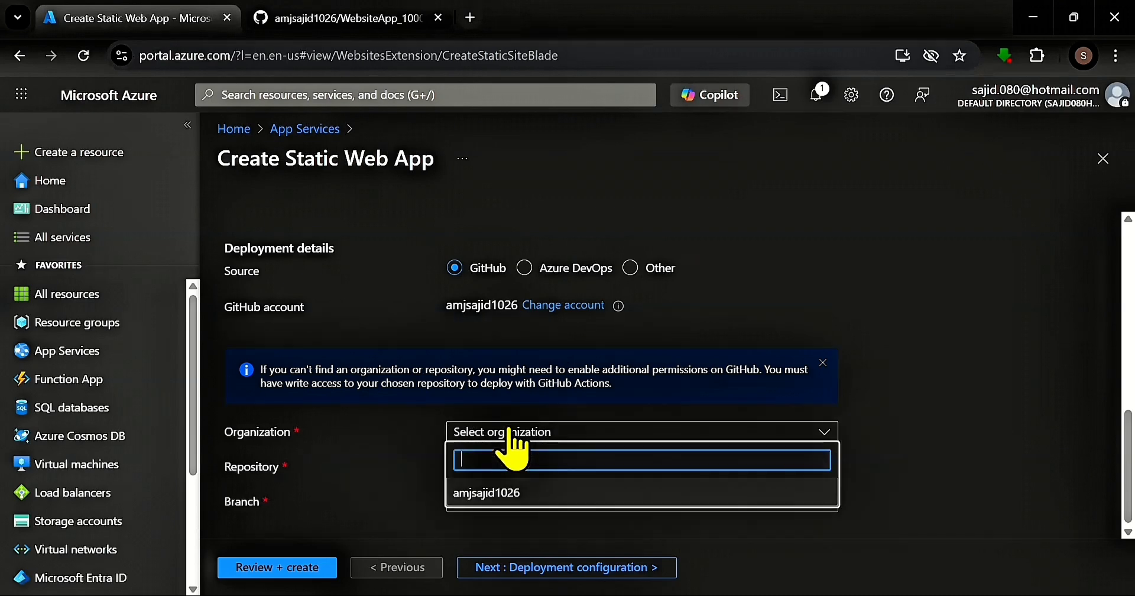
click(496, 494)
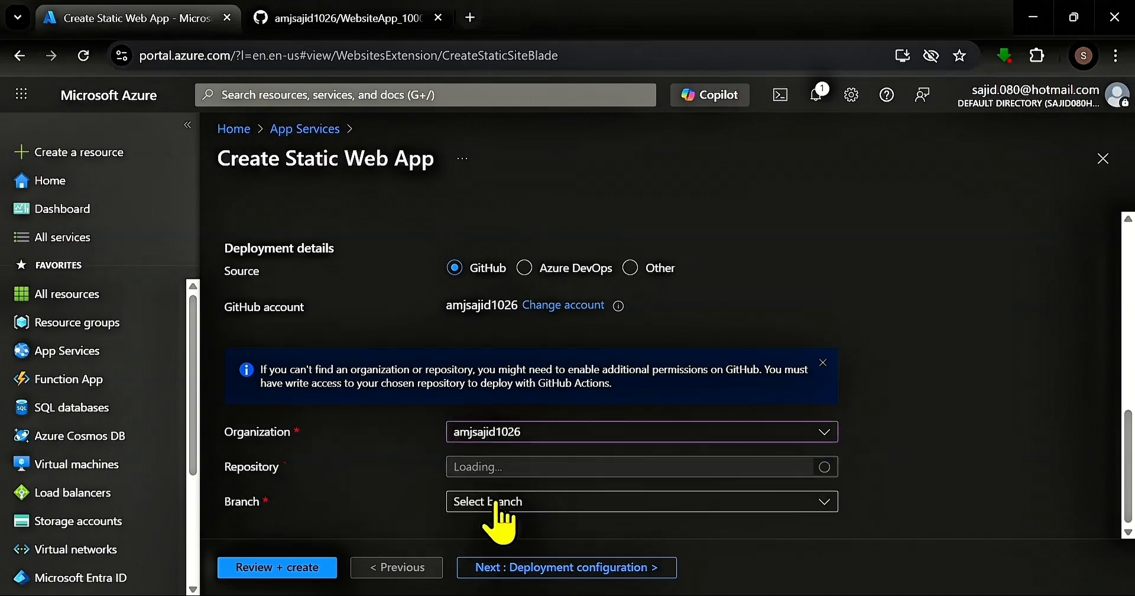
click(509, 466)
click(564, 182)
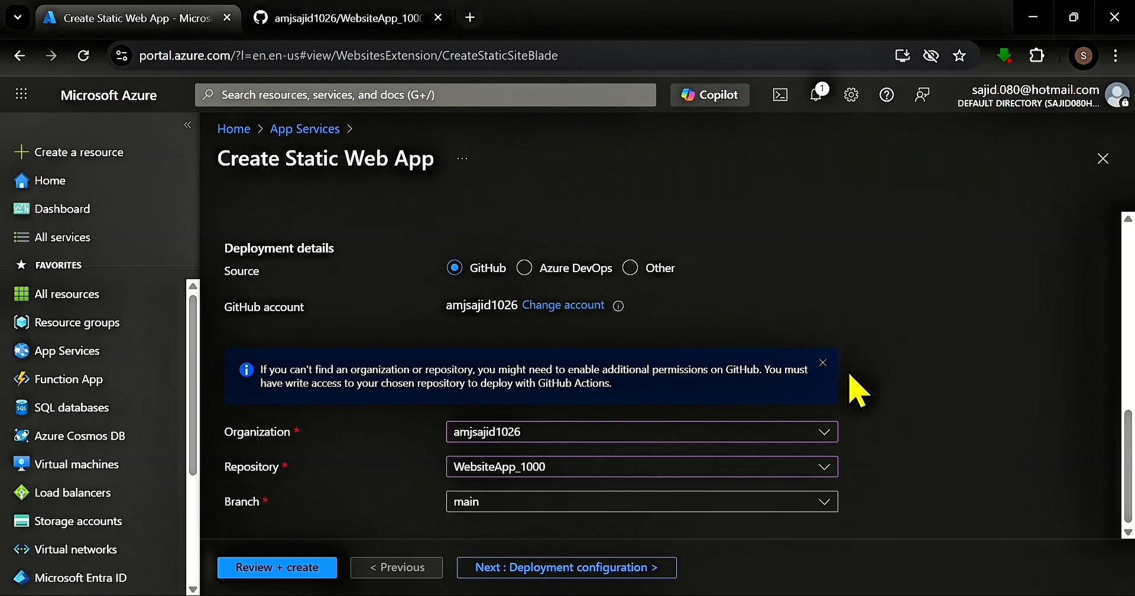
- Look through the available build presets in the build details and keep Custom (detected)
scroll(1013, 405, down, 3)
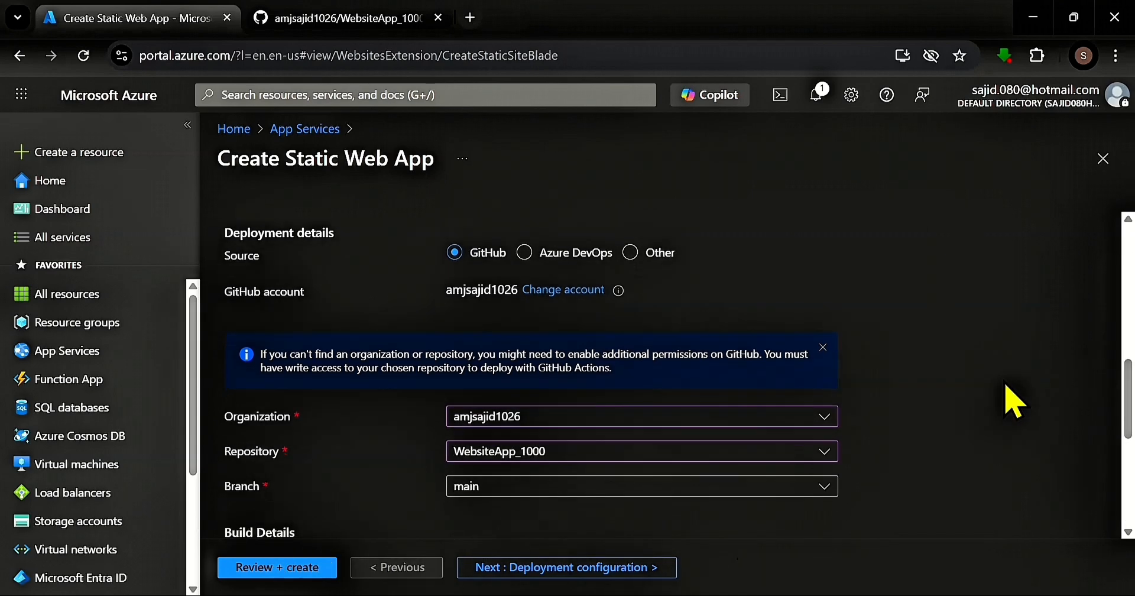
scroll(924, 416, down, 2)
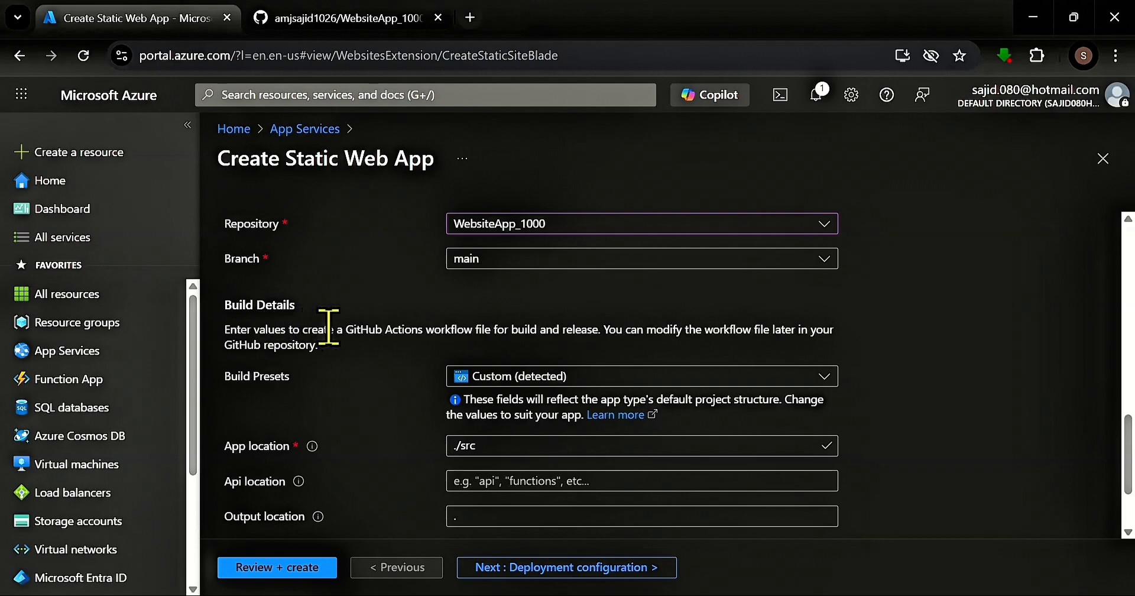
click(591, 375)
scroll(640, 289, up, 5)
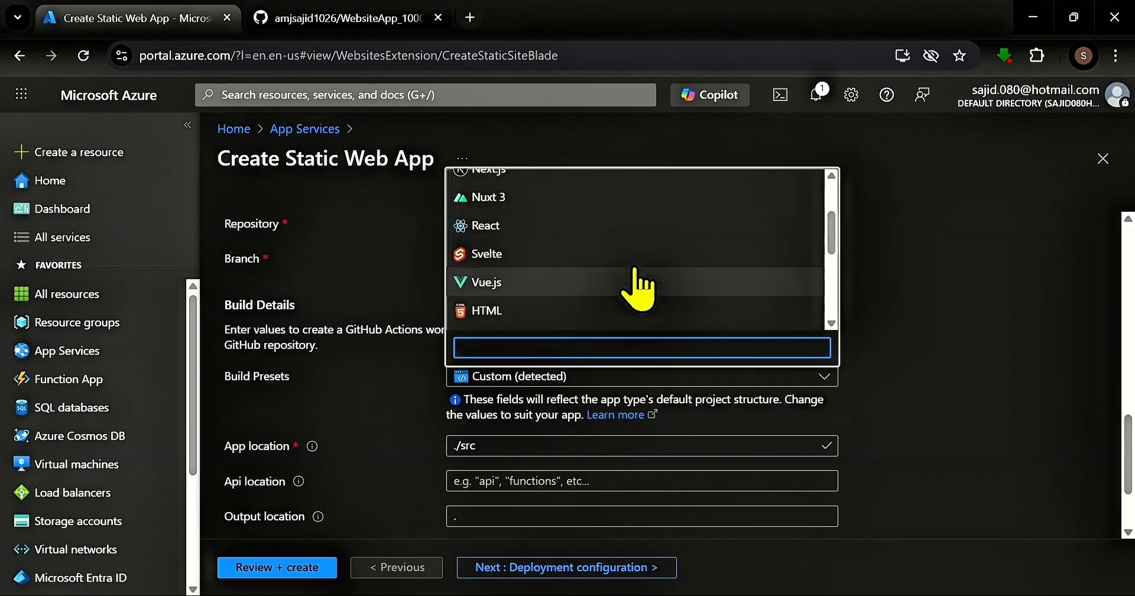
scroll(639, 289, up, 2)
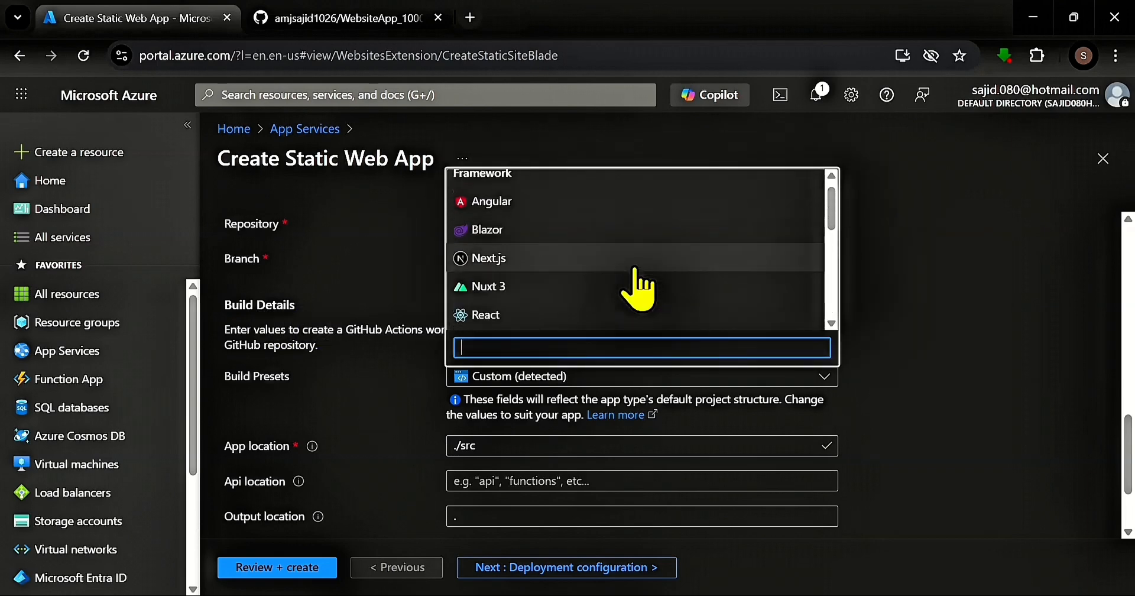
scroll(639, 284, down, 10)
click(1017, 370)
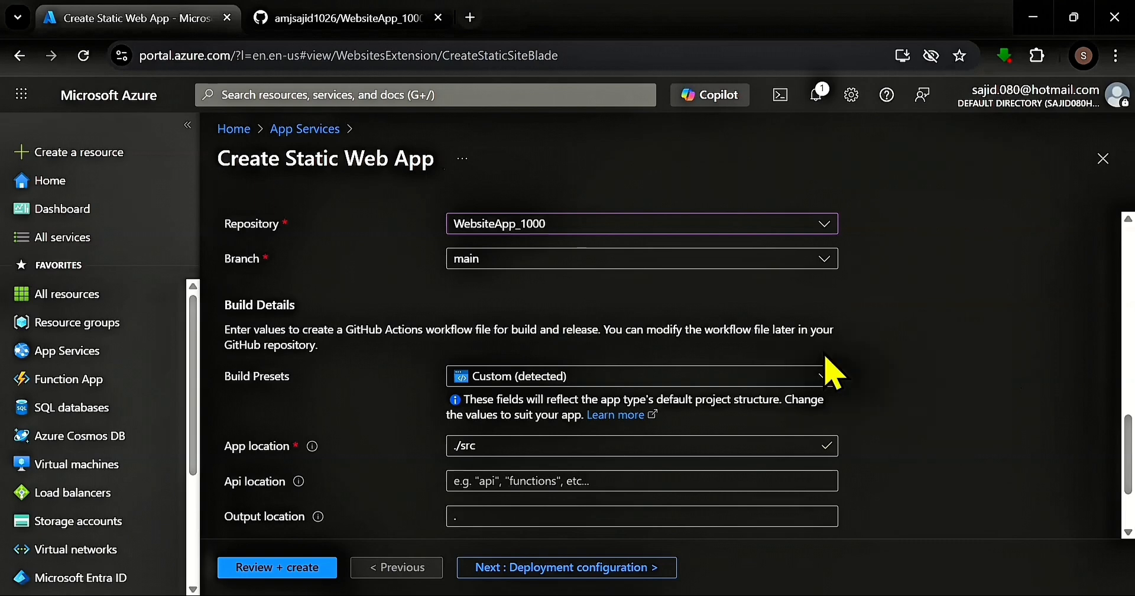
- Check the app location ./src in the build details and open the matching src folder in the GitHub repository
scroll(899, 382, down, 2)
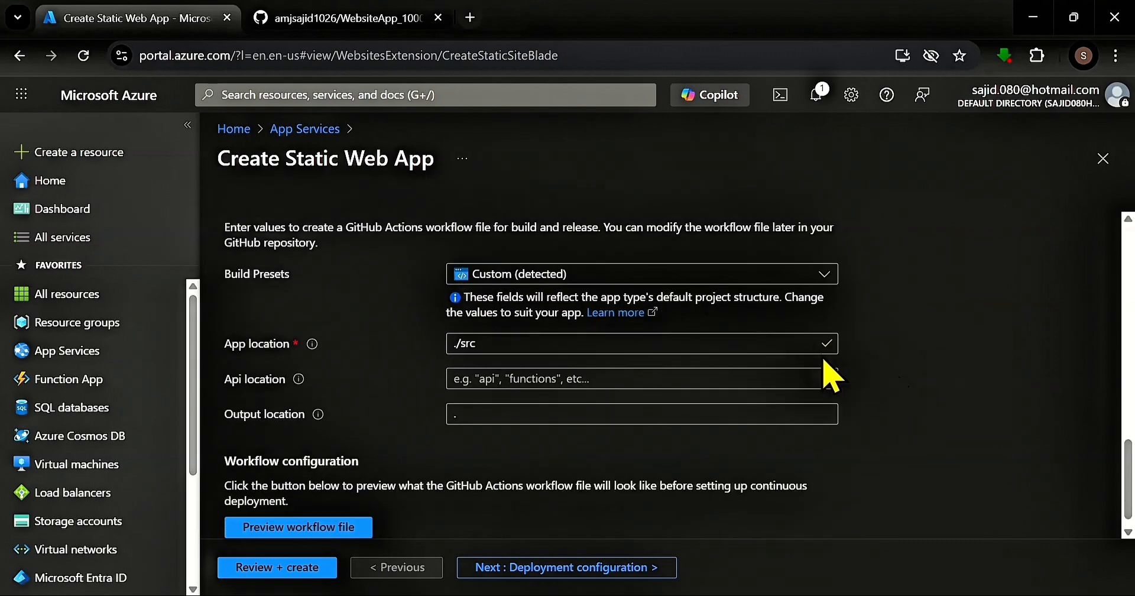
click(494, 340)
drag(494, 341, 444, 347)
click(430, 350)
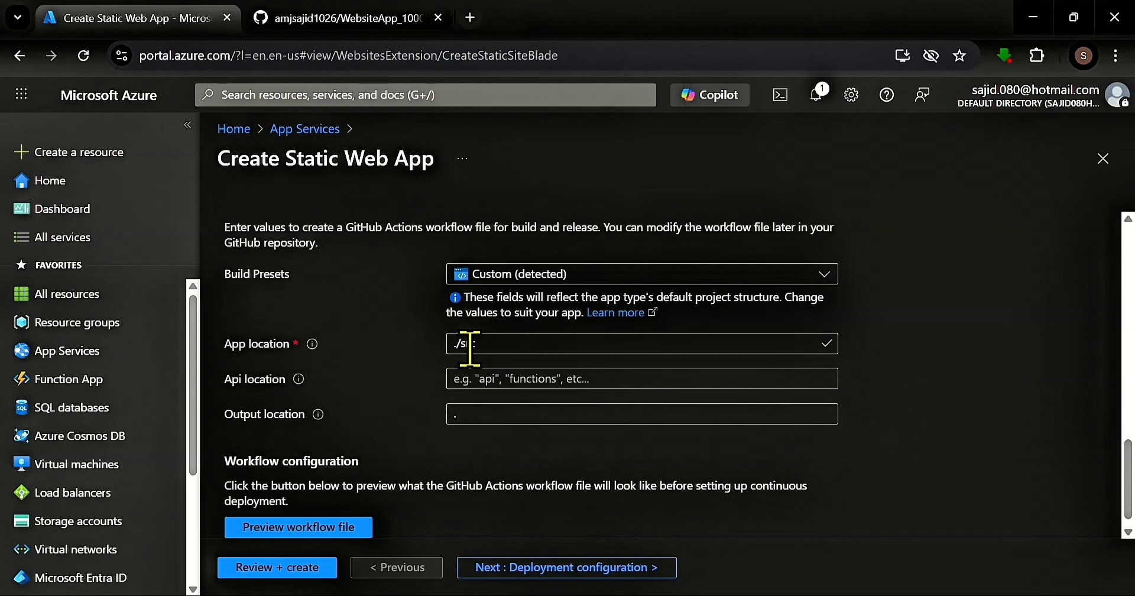
click(319, 20)
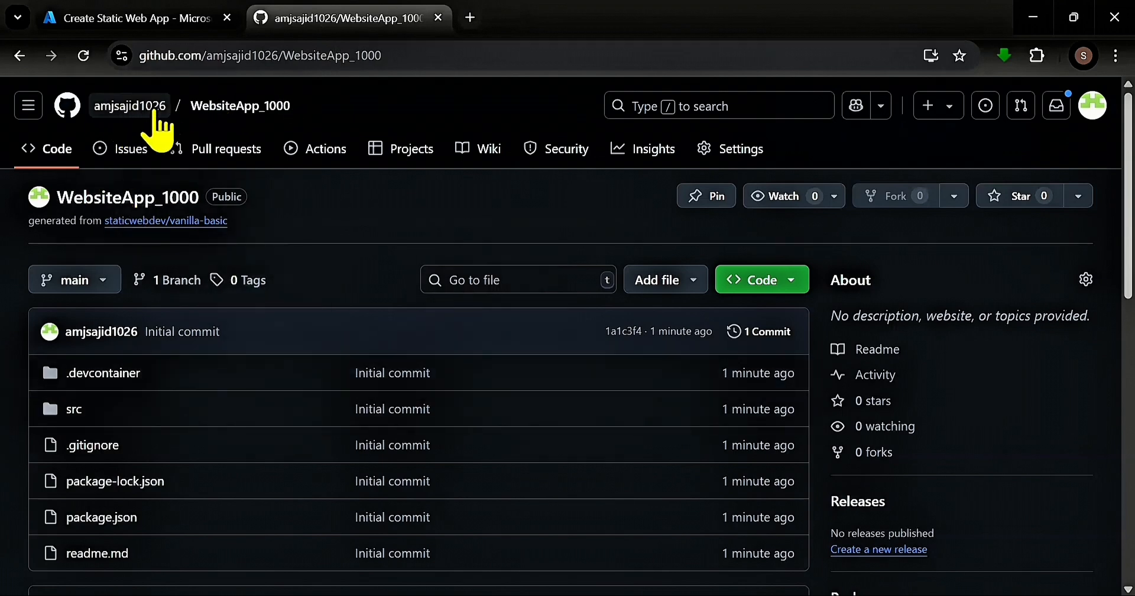
scroll(104, 362, down, 1)
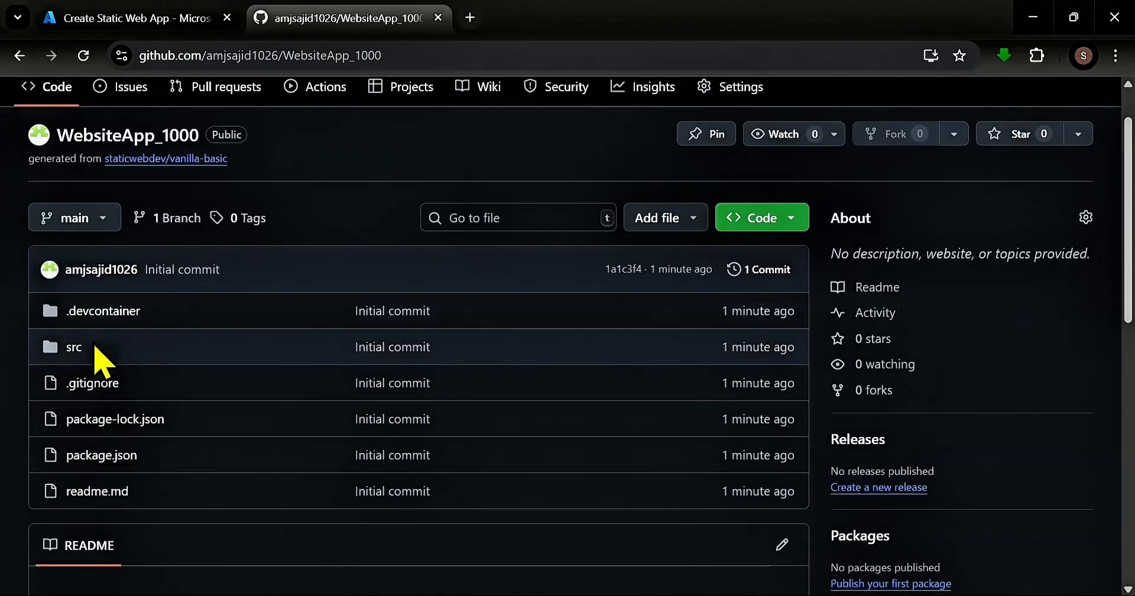
click(71, 350)
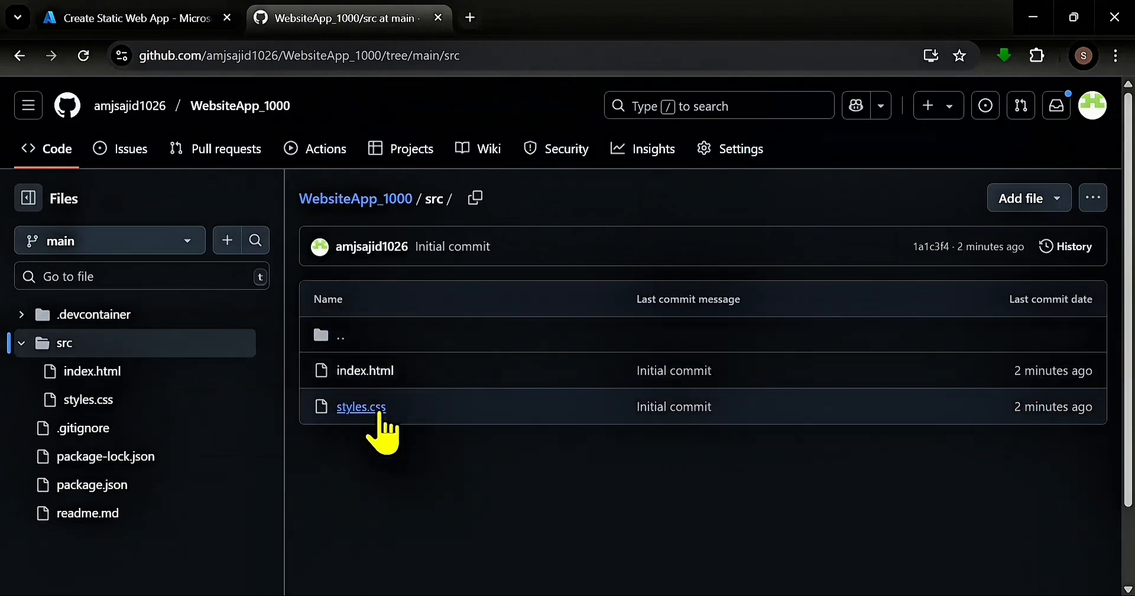
- Check the files in the src folder, then open index.html and examine its HTML code
drag(417, 436, 398, 419)
click(402, 438)
click(365, 370)
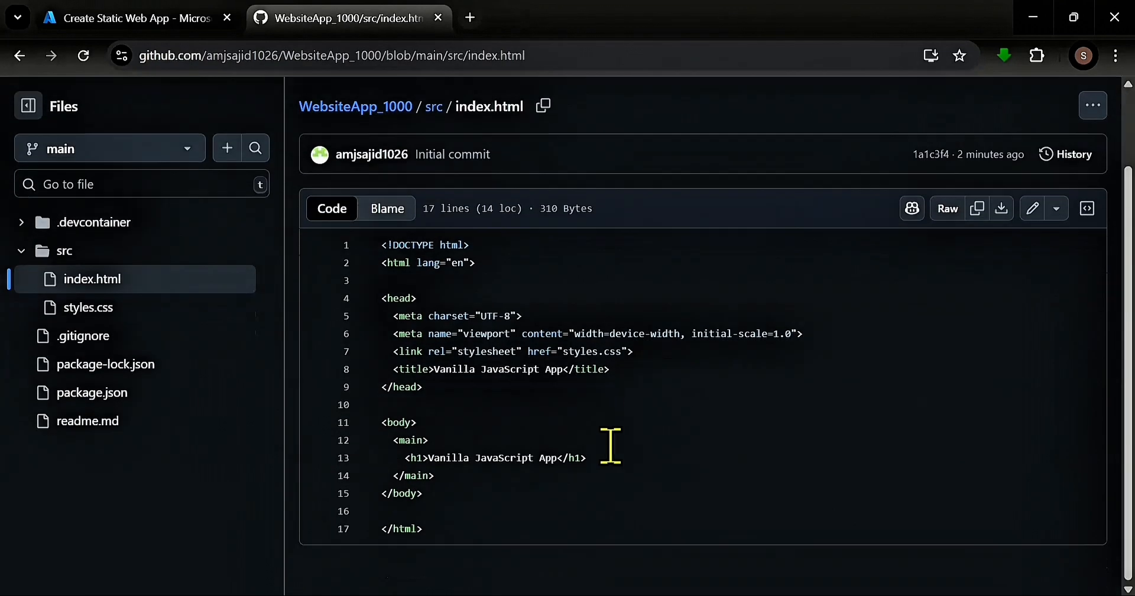
drag(457, 515, 405, 281)
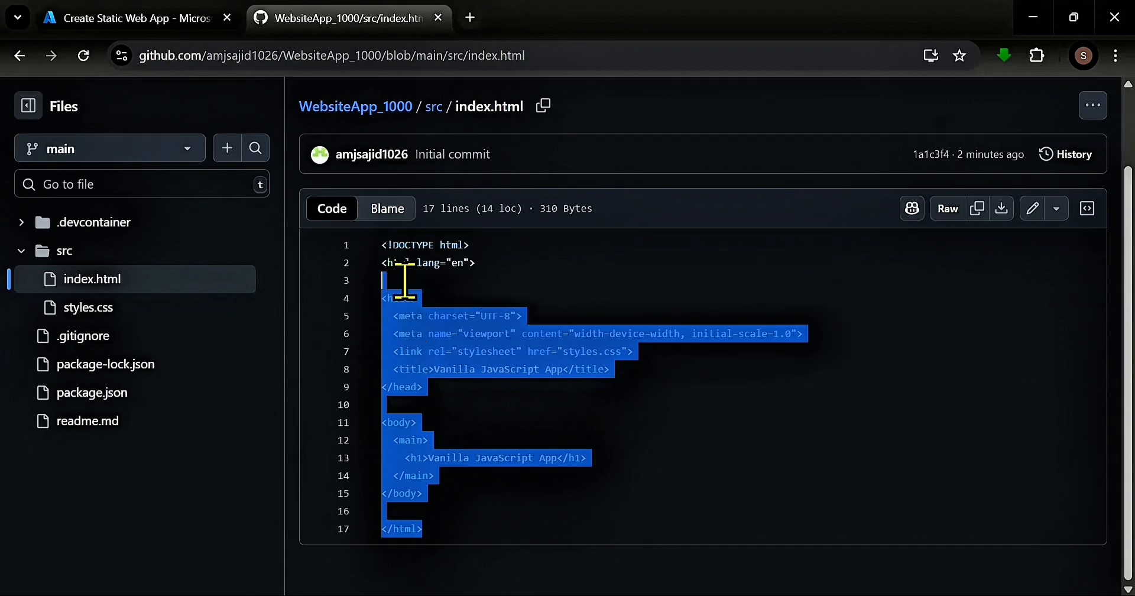
click(547, 422)
drag(456, 553, 385, 239)
click(578, 421)
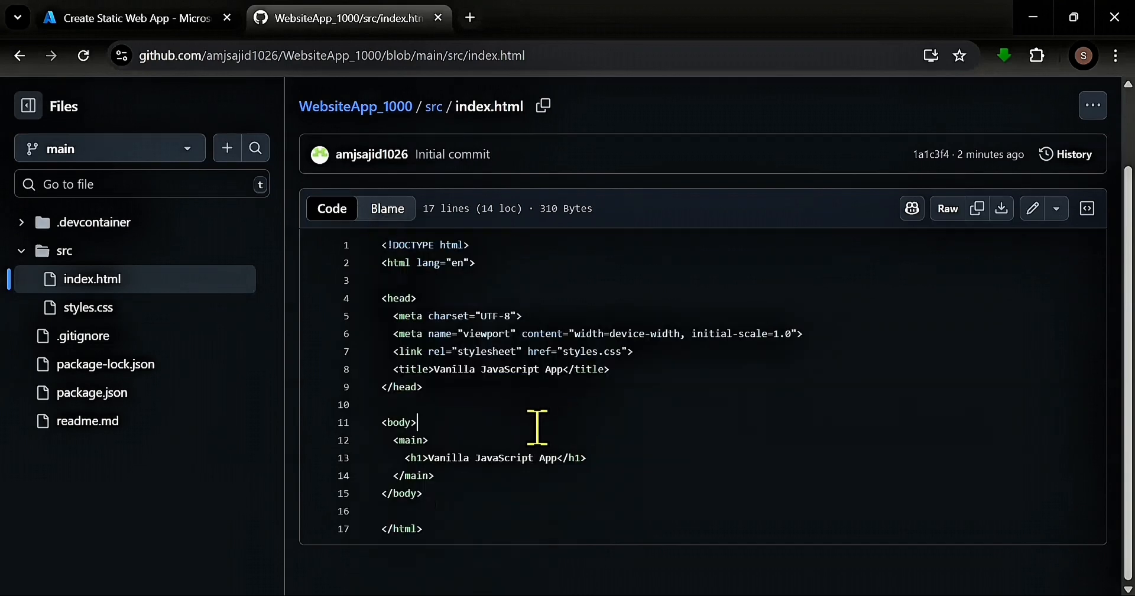
- Return to the Azure form, leave the API location empty, and set the deployment authorization policy to GitHub
click(201, 18)
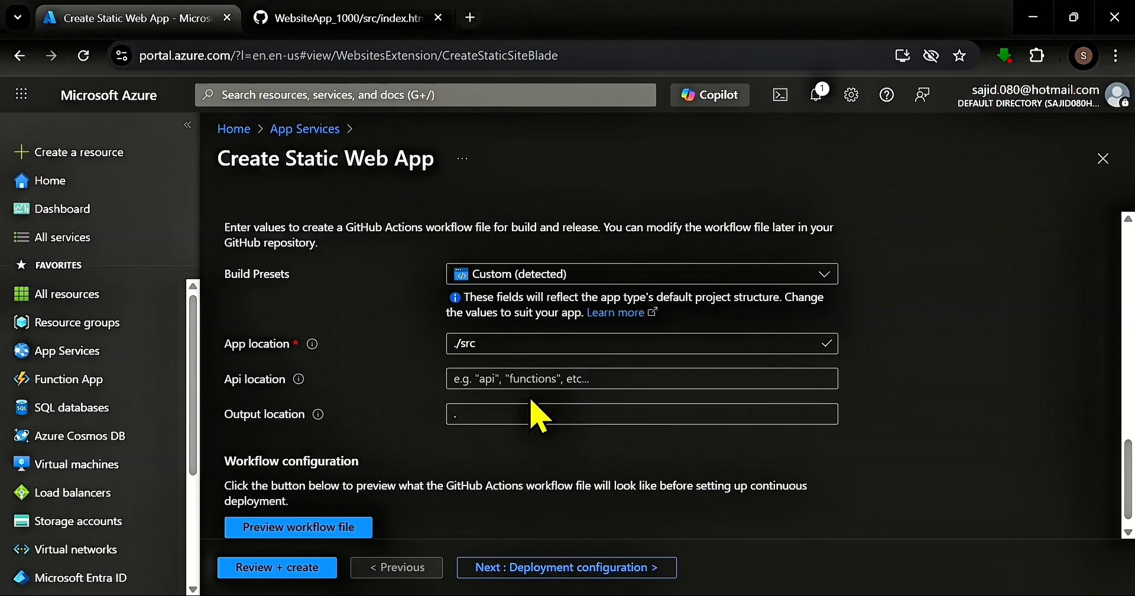
click(497, 379)
click(526, 569)
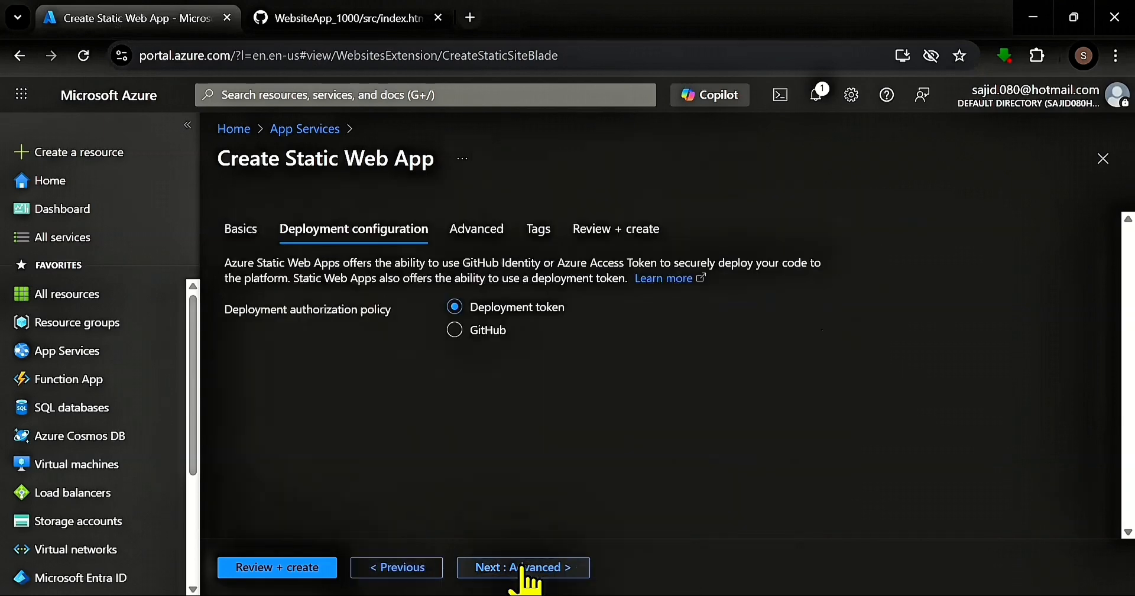
click(454, 330)
click(523, 568)
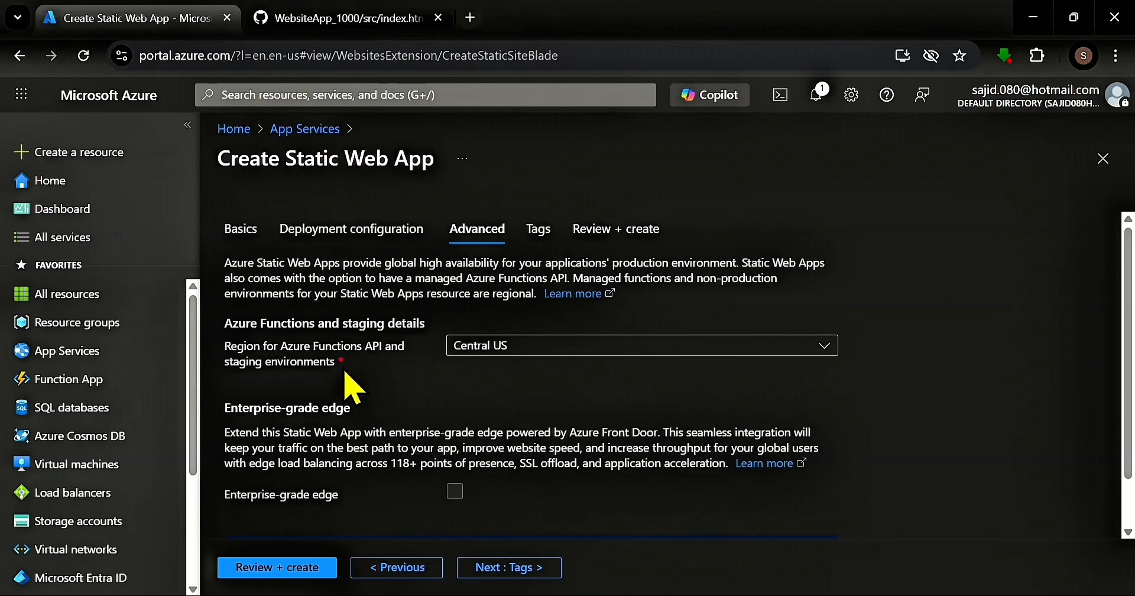
- Keep the Central US region without enterprise-grade edge, skip the tags, review the summary details, and create the static web app
scroll(383, 400, down, 2)
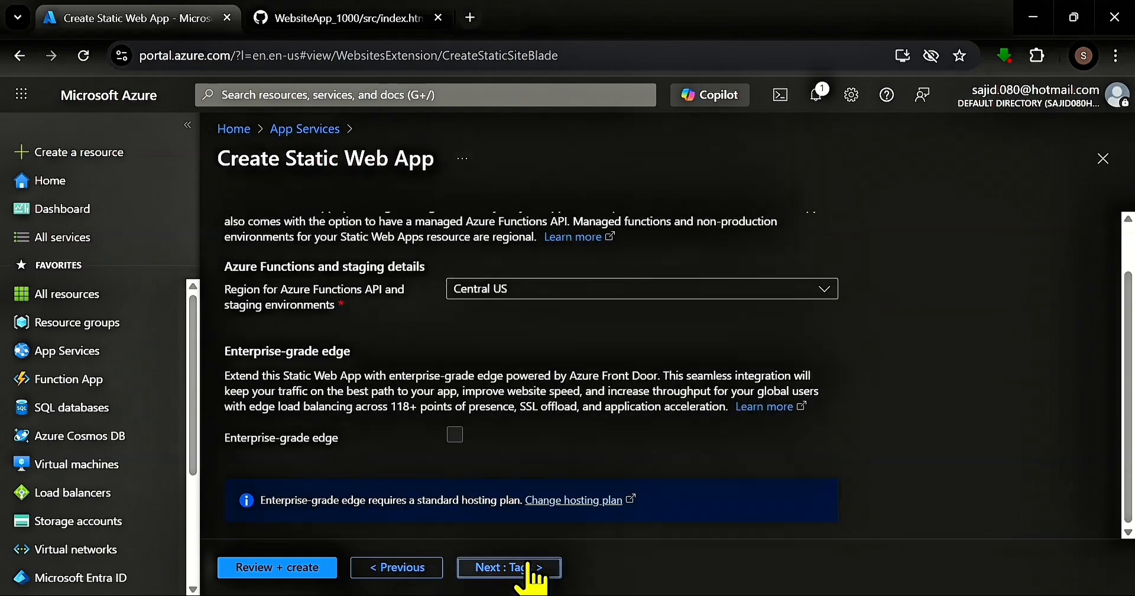
click(523, 568)
click(565, 568)
drag(442, 490, 223, 294)
click(420, 330)
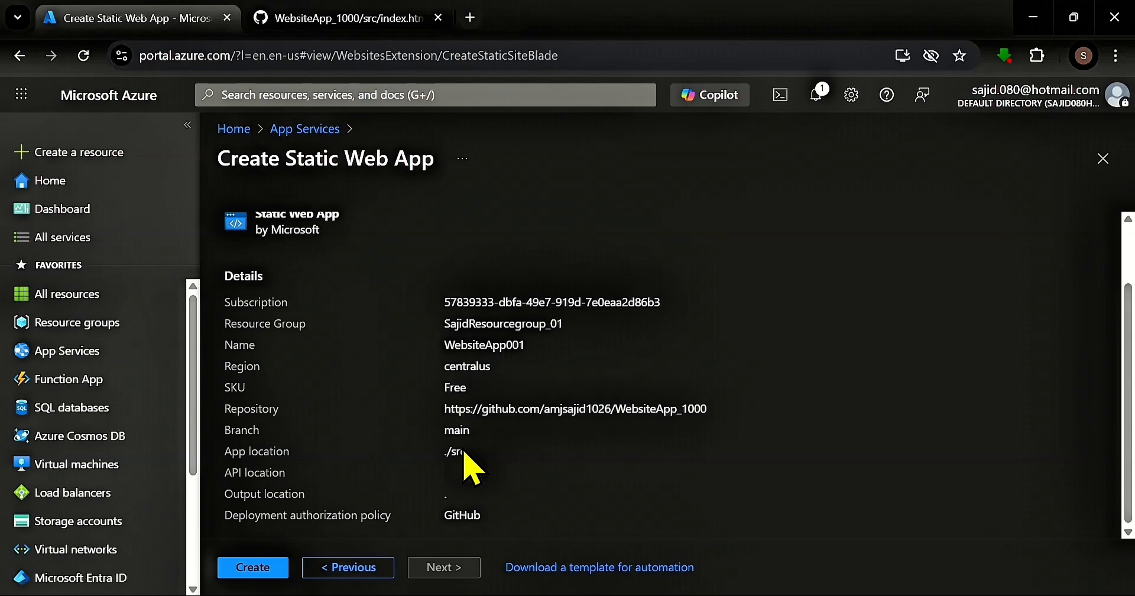
click(261, 569)
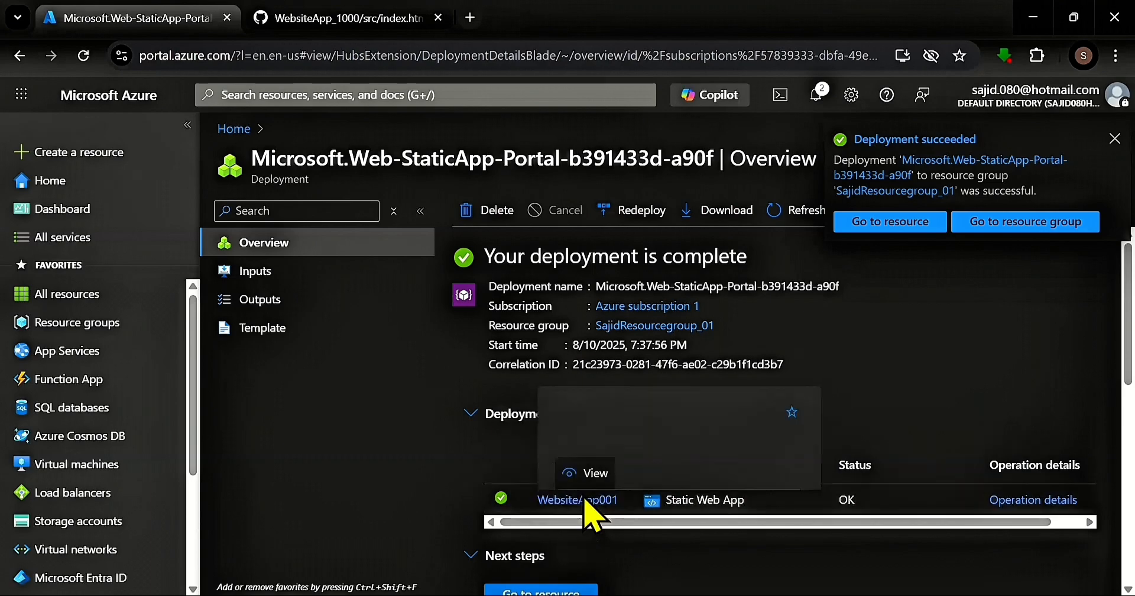
- Open the deployed WebsiteApp001 resource, review its overview, and follow the missing-content notice to the GitHub Actions workflow runs
click(582, 500)
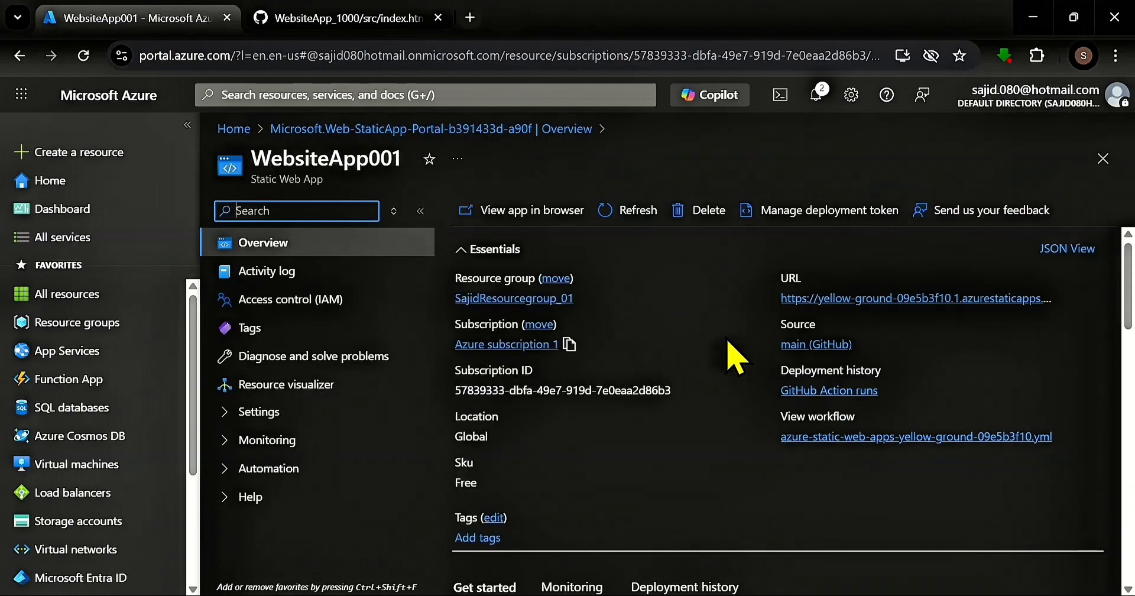
scroll(672, 299, down, 5)
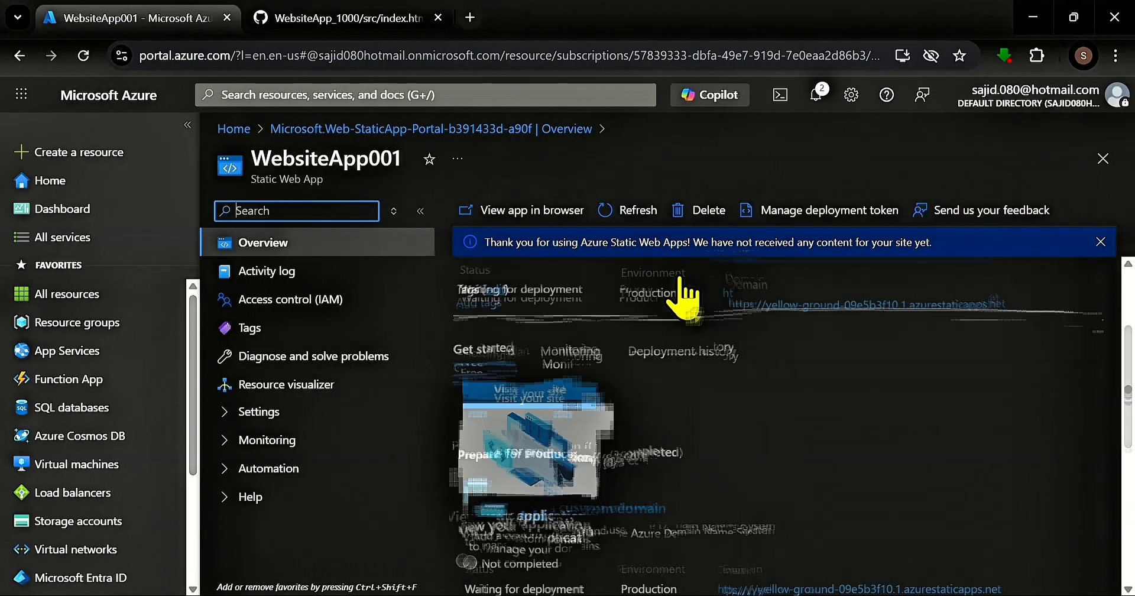
scroll(680, 301, up, 5)
scroll(672, 355, down, 5)
scroll(672, 355, up, 5)
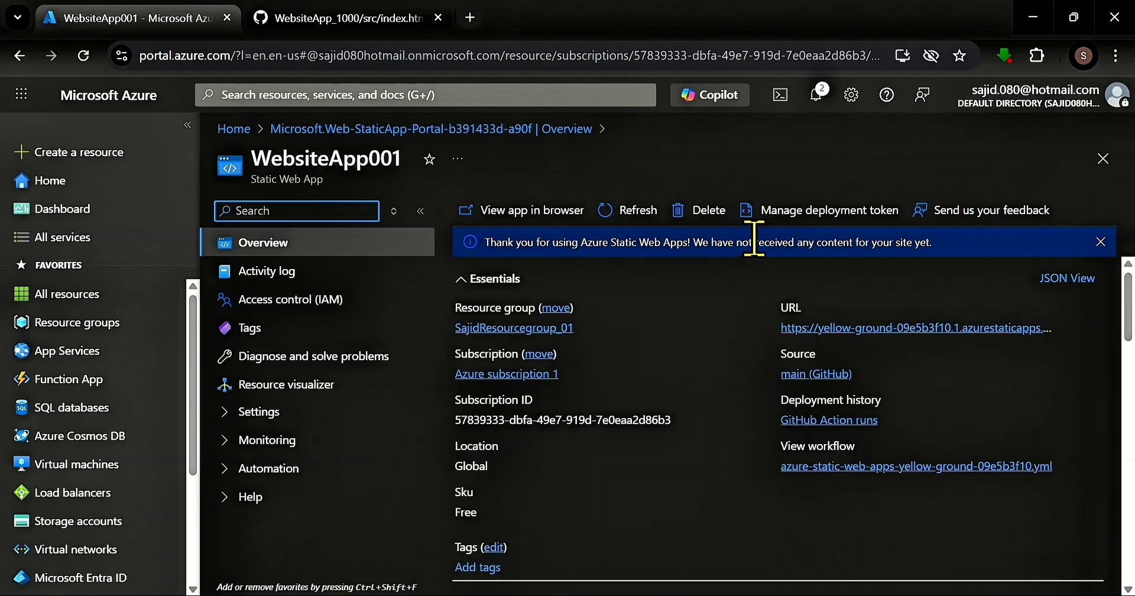
click(608, 241)
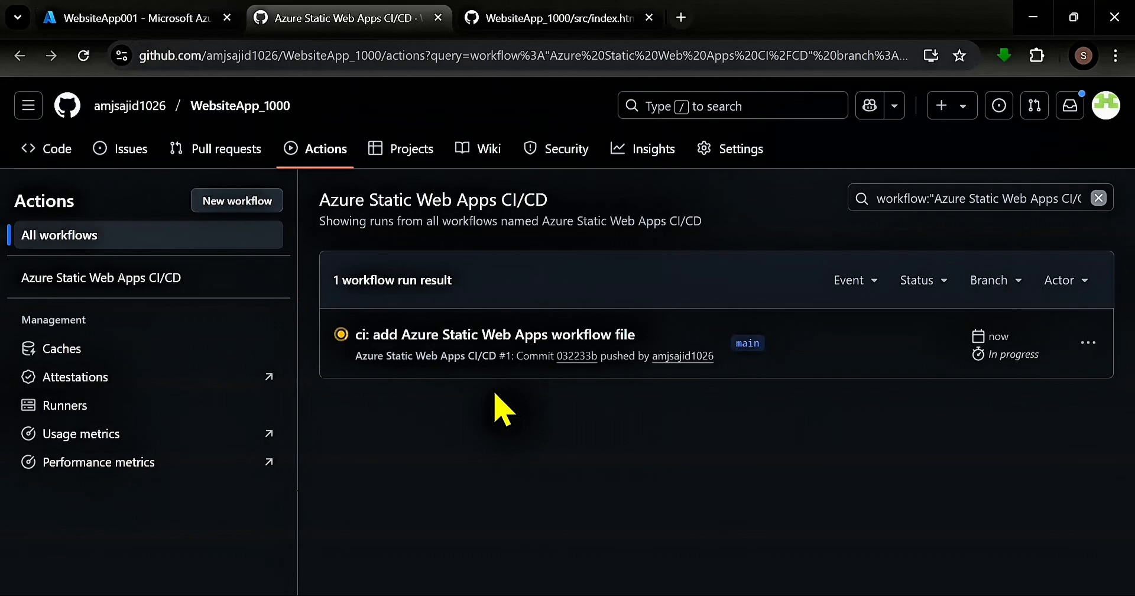
- Return to the Azure portal, refresh the WebsiteApp001 overview, and check the application's status and domain
click(195, 18)
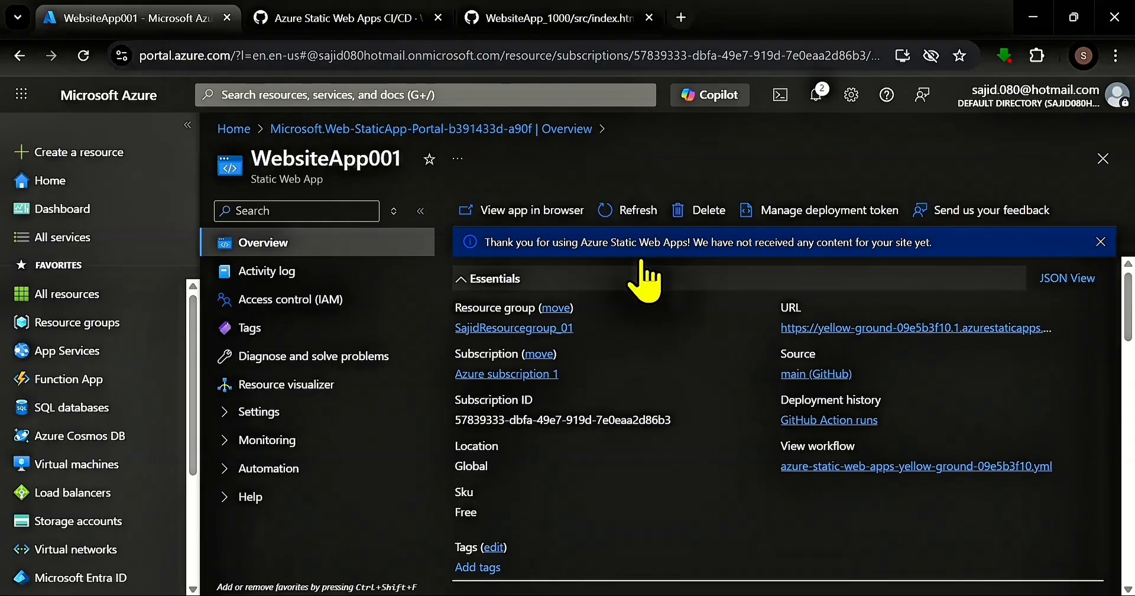
click(632, 212)
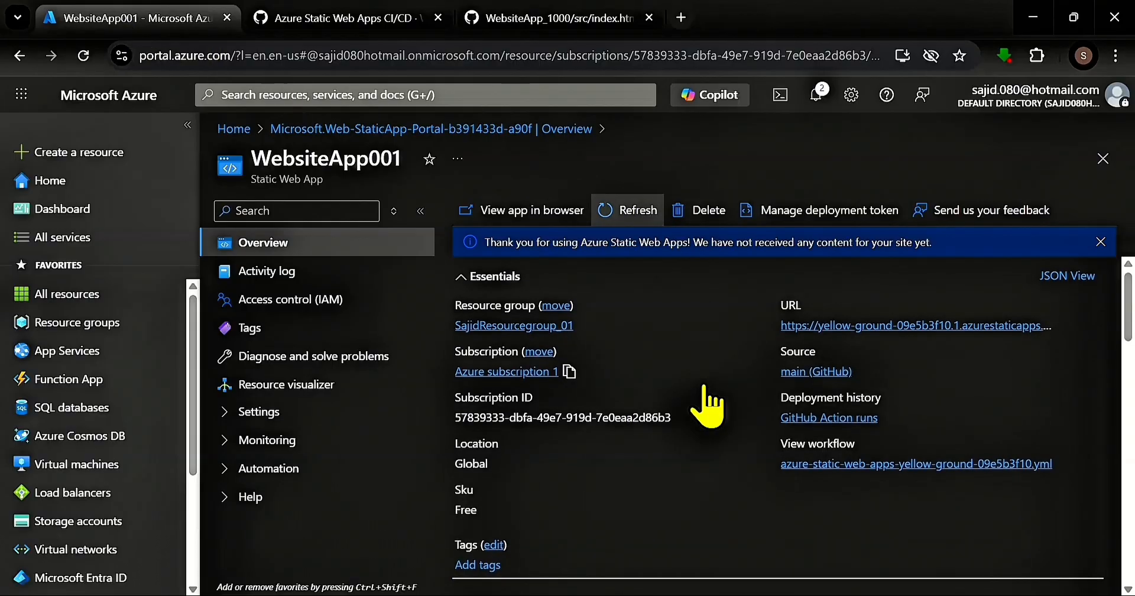
scroll(701, 406, down, 5)
scroll(681, 390, down, 3)
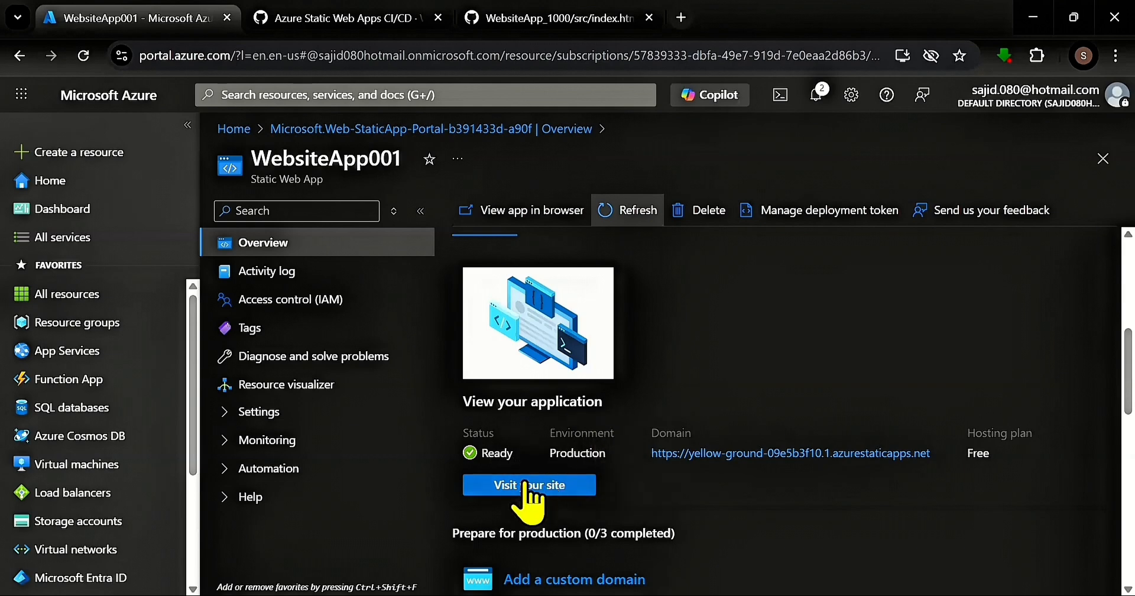
- Visit the deployed production site and check its page heading
click(562, 485)
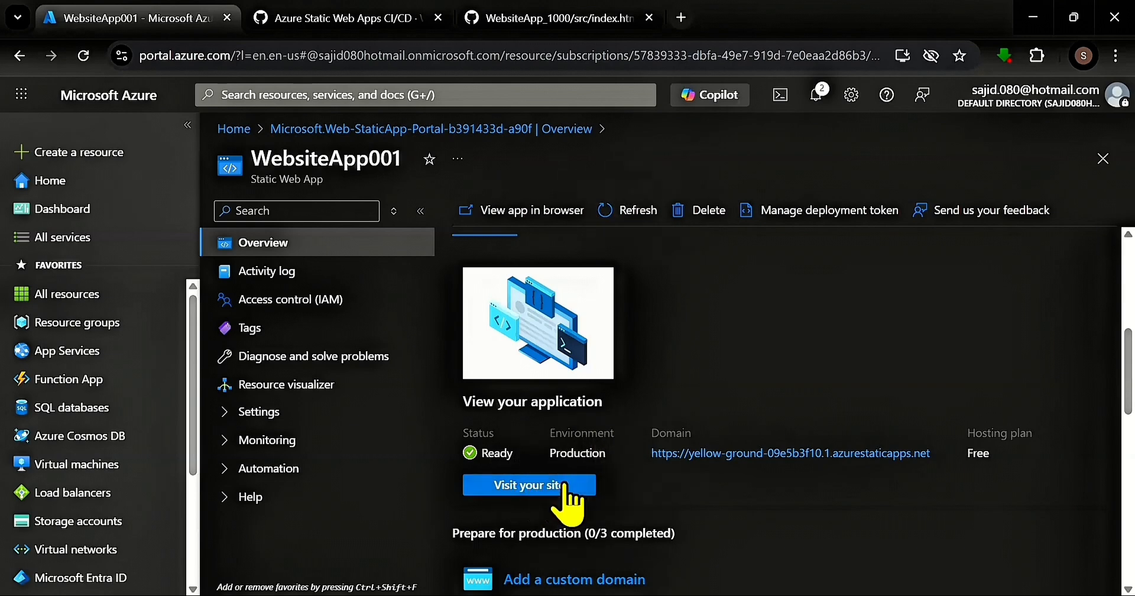
click(563, 485)
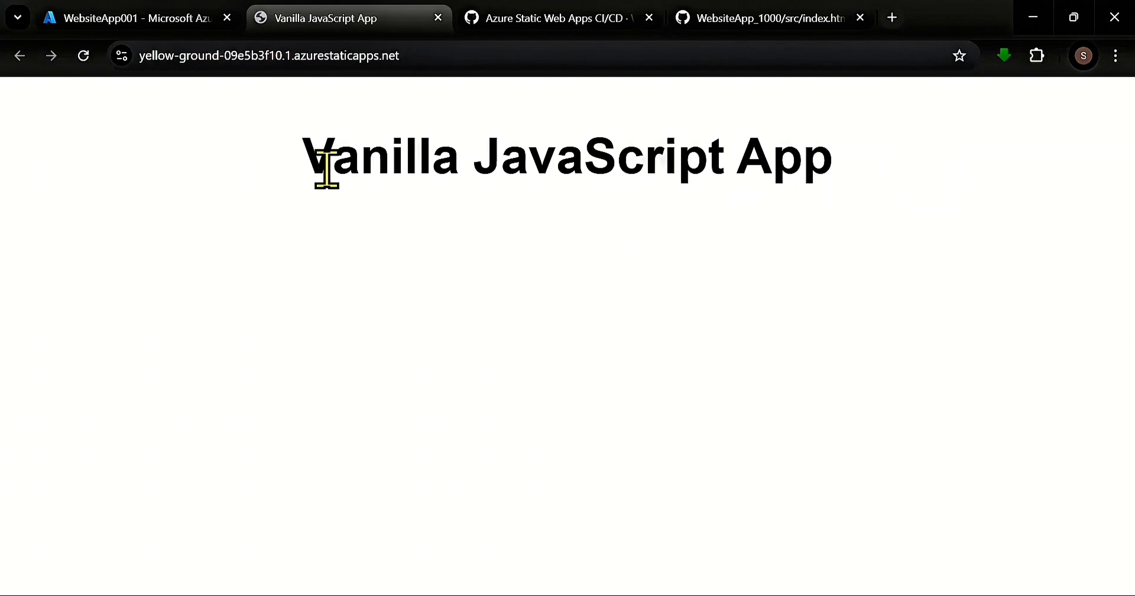
drag(317, 169, 869, 177)
click(435, 137)
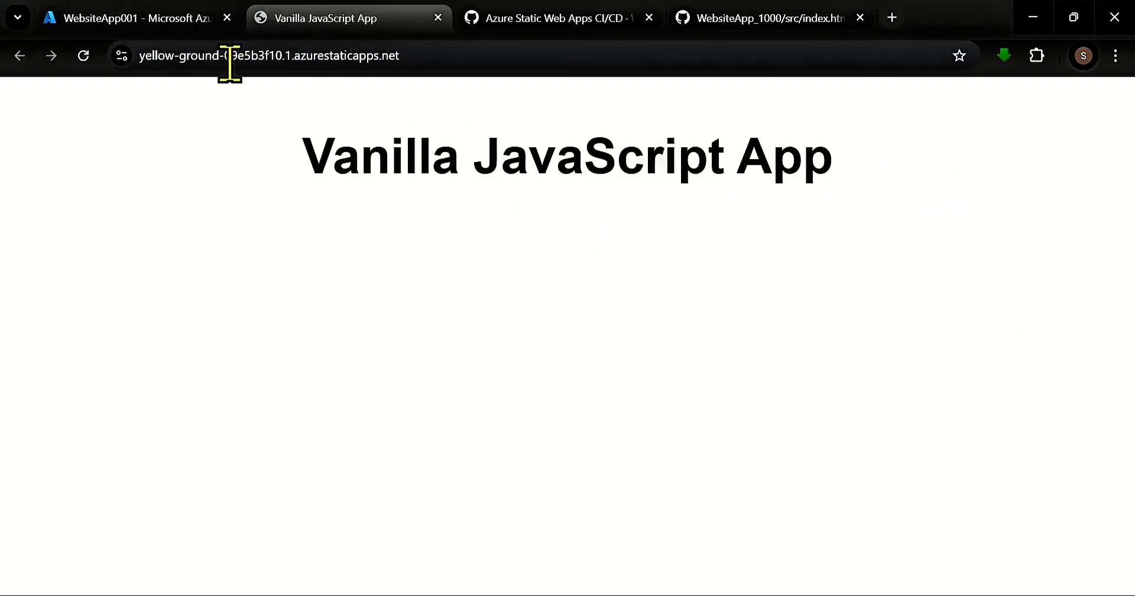
- Return to src/index.html in the GitHub repository and open the file for editing in place
click(709, 19)
click(1056, 208)
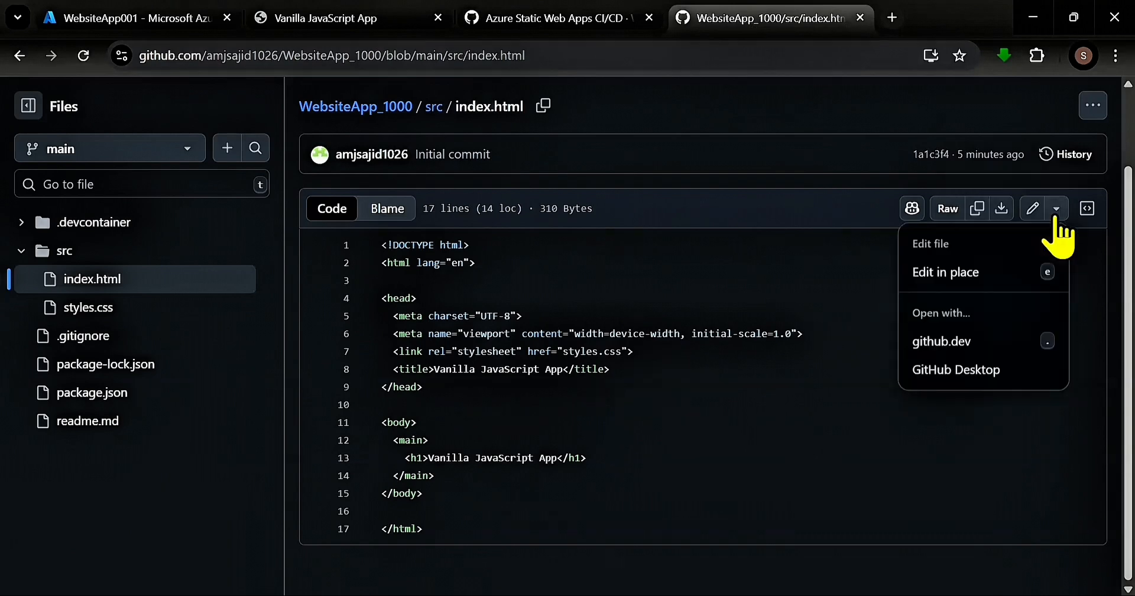
click(940, 272)
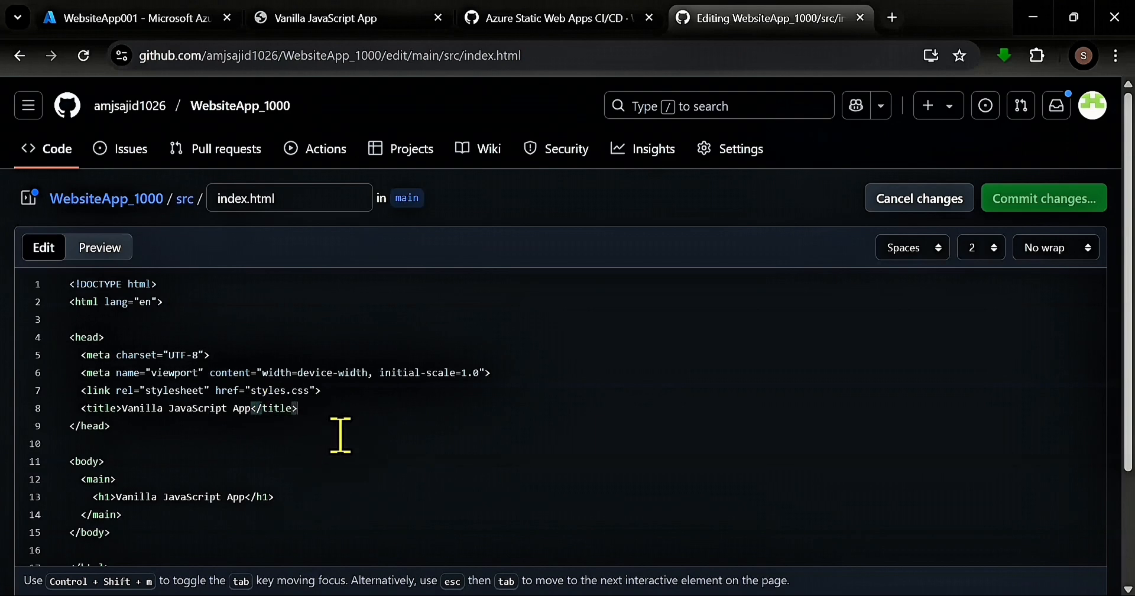
- Add a second title line below the existing one reading "Stawberry JavaScript Web App" and commit the change to index.html
key(ctrl+shift+Left)
key(ctrl+shift+Left)
key(ctrl+shift+Left)
key(ctrl+shift+Left)
key(ctrl+shift+Left)
key(ctrl+shift+Left)
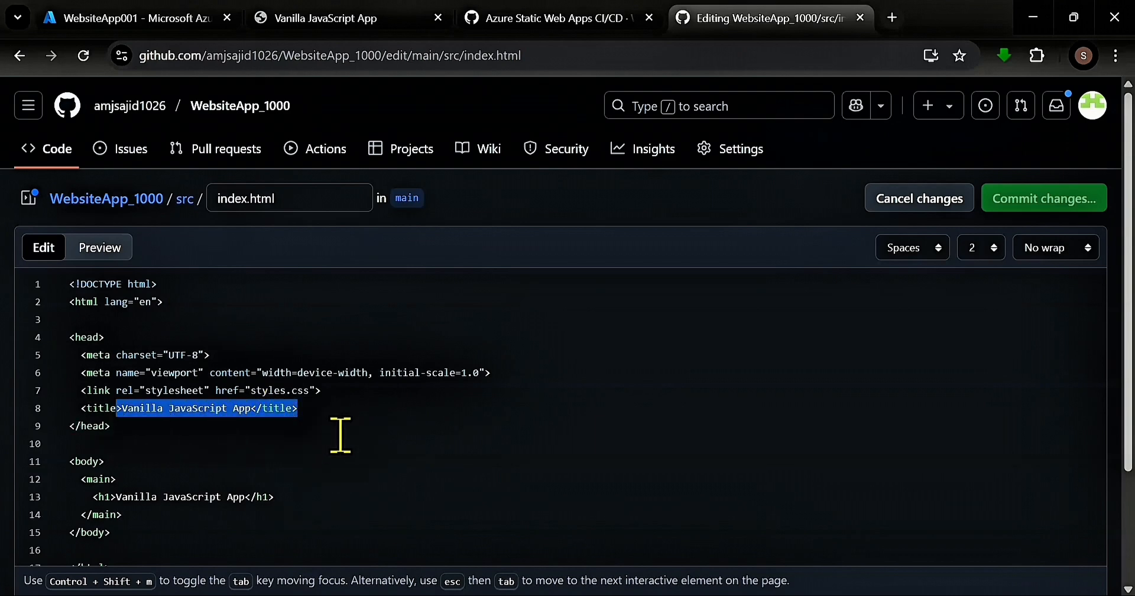
key(Right)
key(Return)
text(<title>Vanilla JavaScript App</title>)
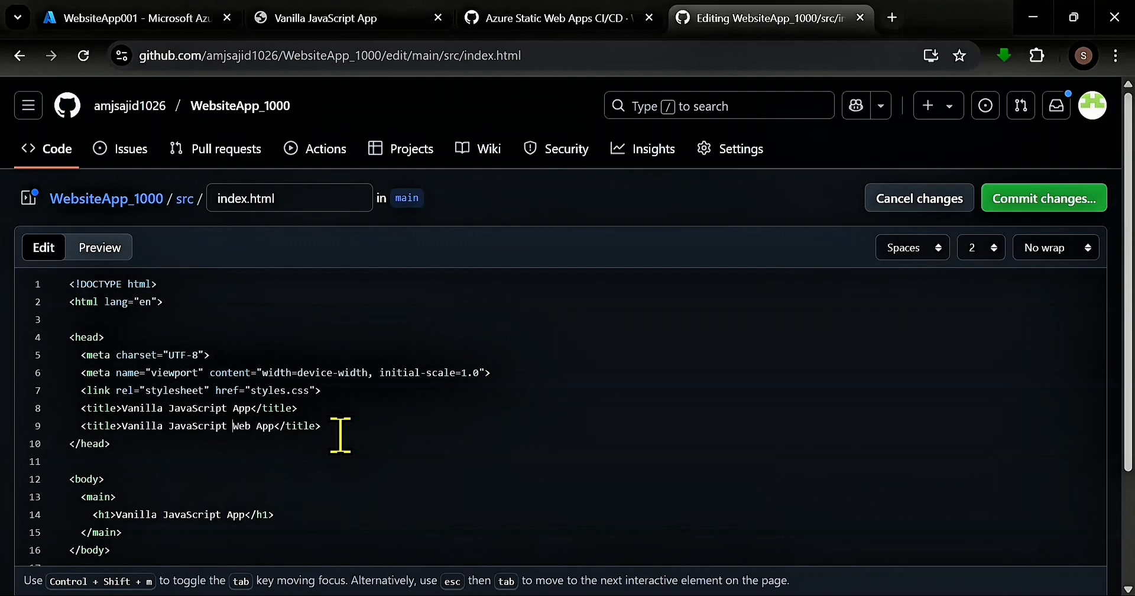
text(Staw)
text(b)
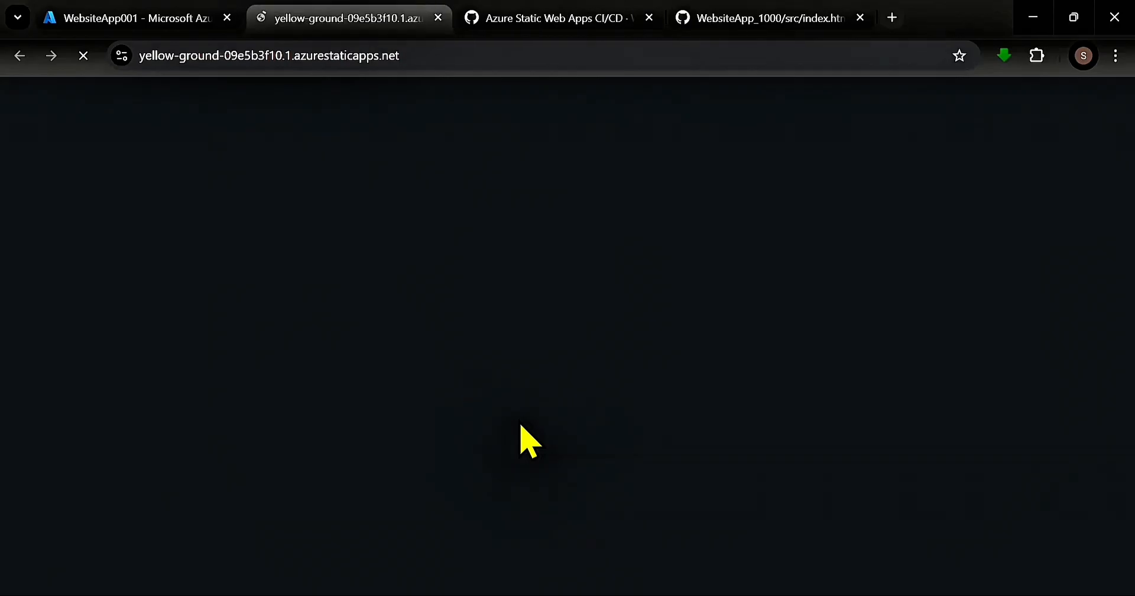
- Reload the live site, then review the Azure overview, the committed index.html, and the GitHub Actions runs
click(81, 63)
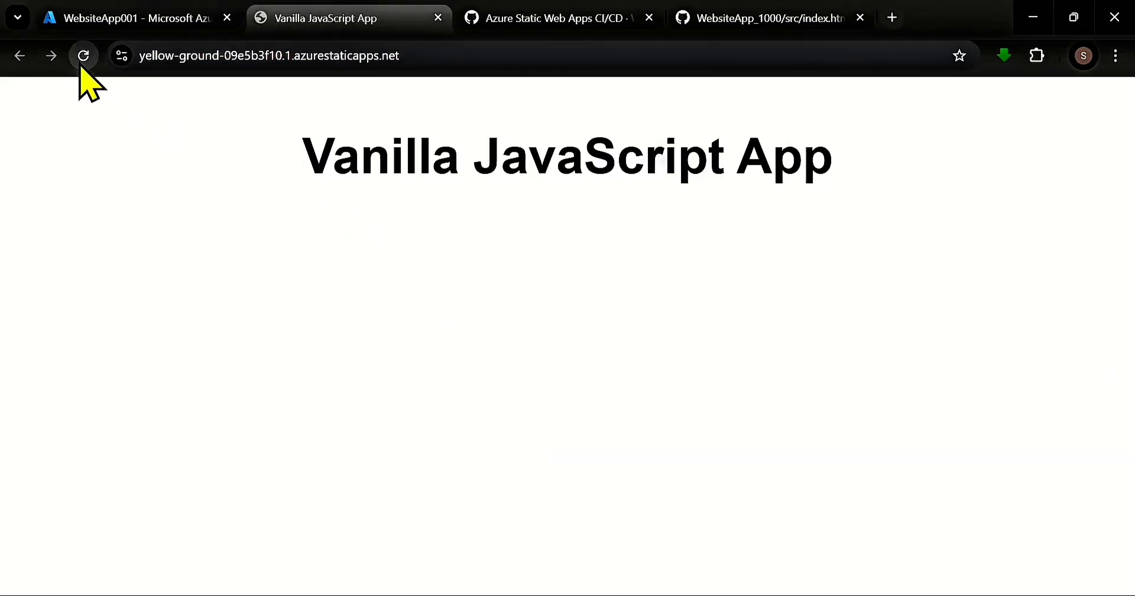
click(139, 26)
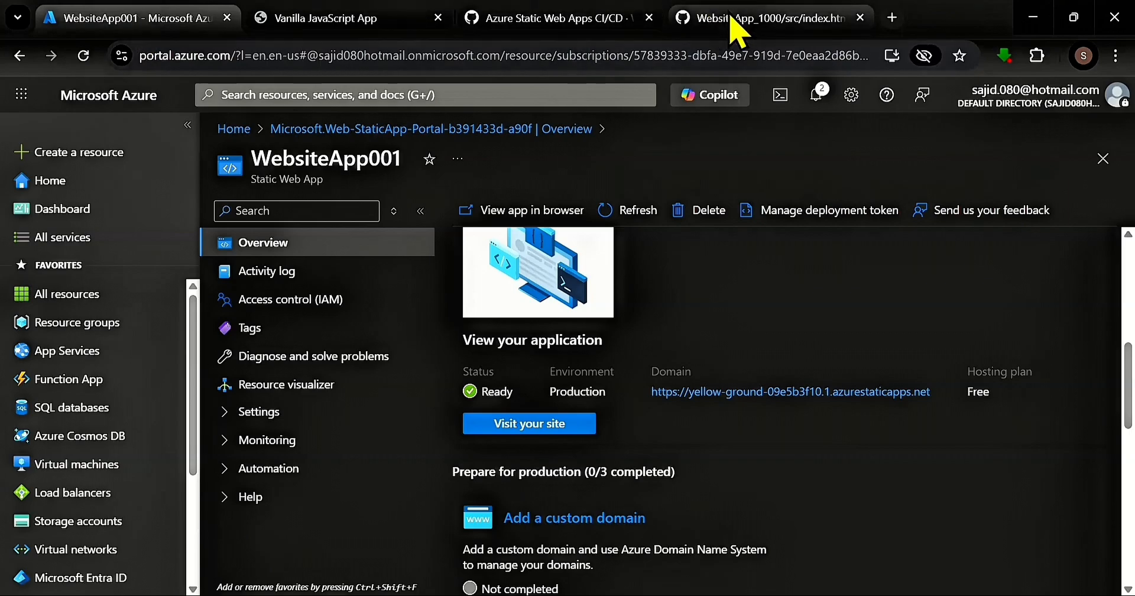
click(737, 31)
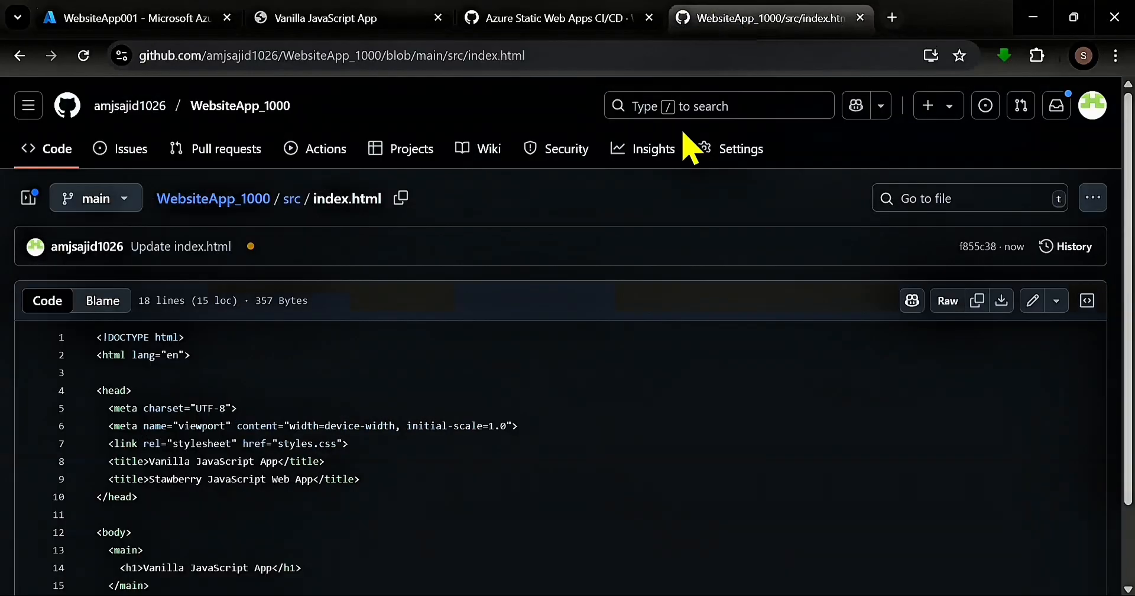
click(486, 23)
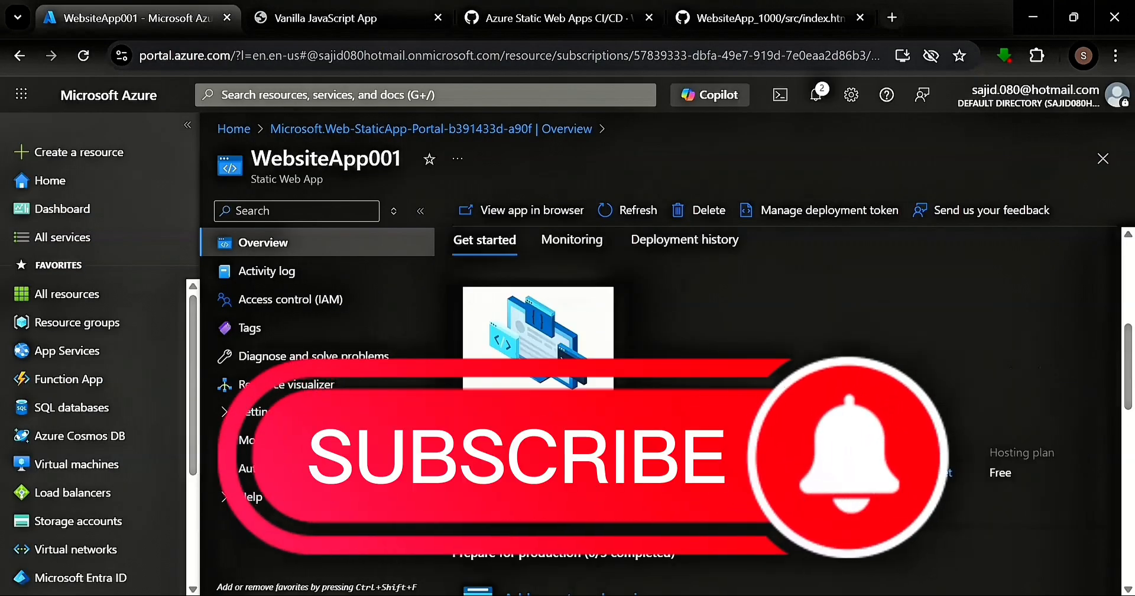
- Review the WebsiteApp001 overview in Azure, view the app in the browser again, and close that duplicate site tab
scroll(639, 361, up, 5)
scroll(638, 360, down, 6)
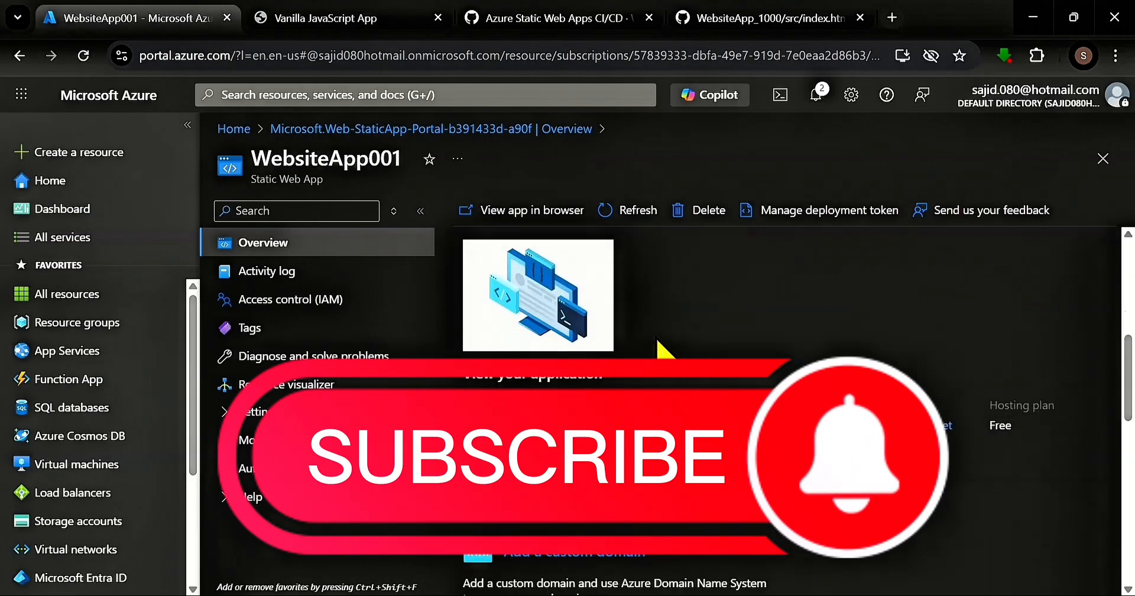
click(520, 210)
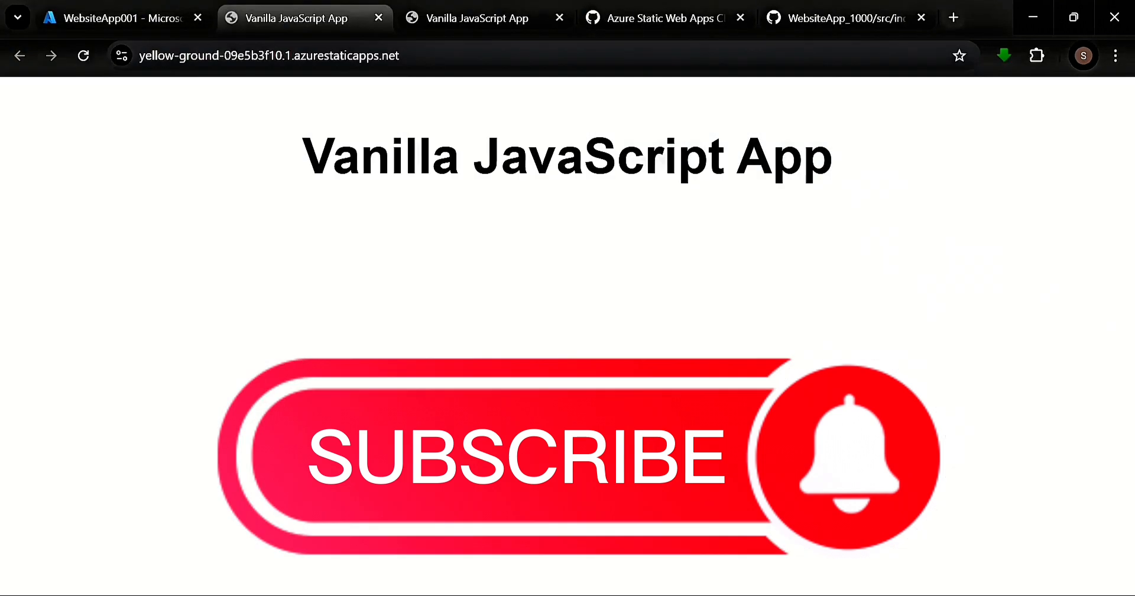
click(379, 17)
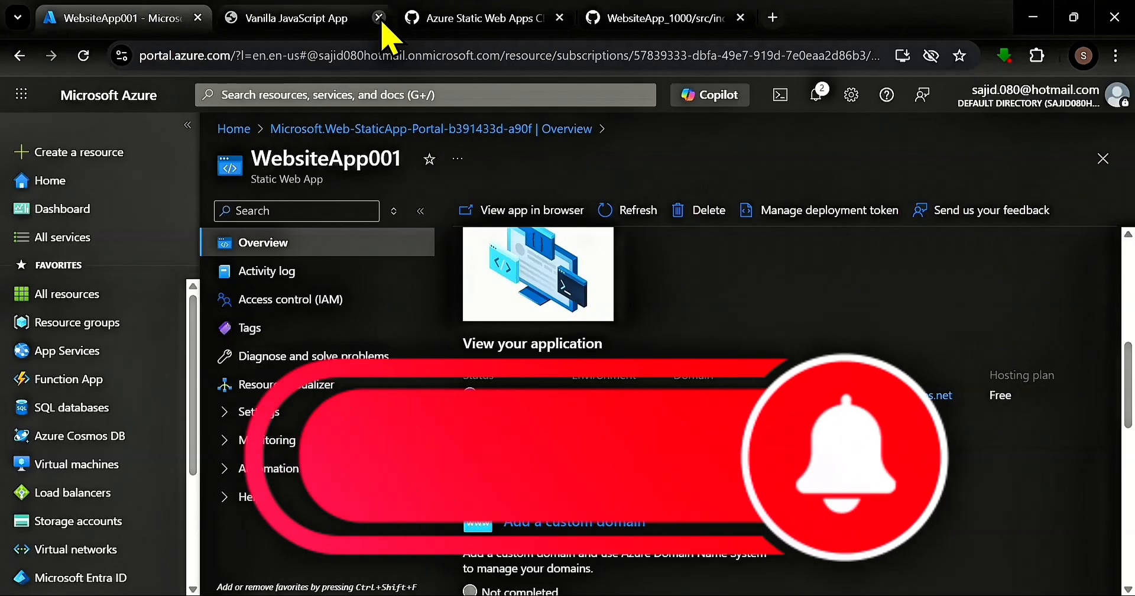